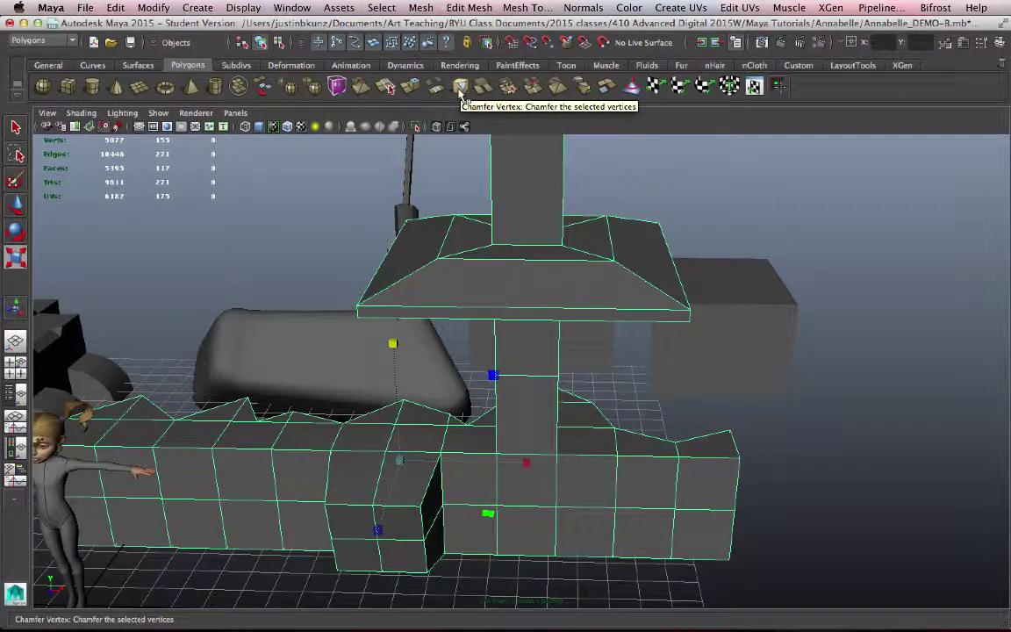
Chamfer the upper corner vertex at the end of the wall block nearest the character.
alt+middle_drag(311, 233, 673, 178)
alt+drag(475, 344, 537, 368)
alt+right_drag(537, 368, 608, 434)
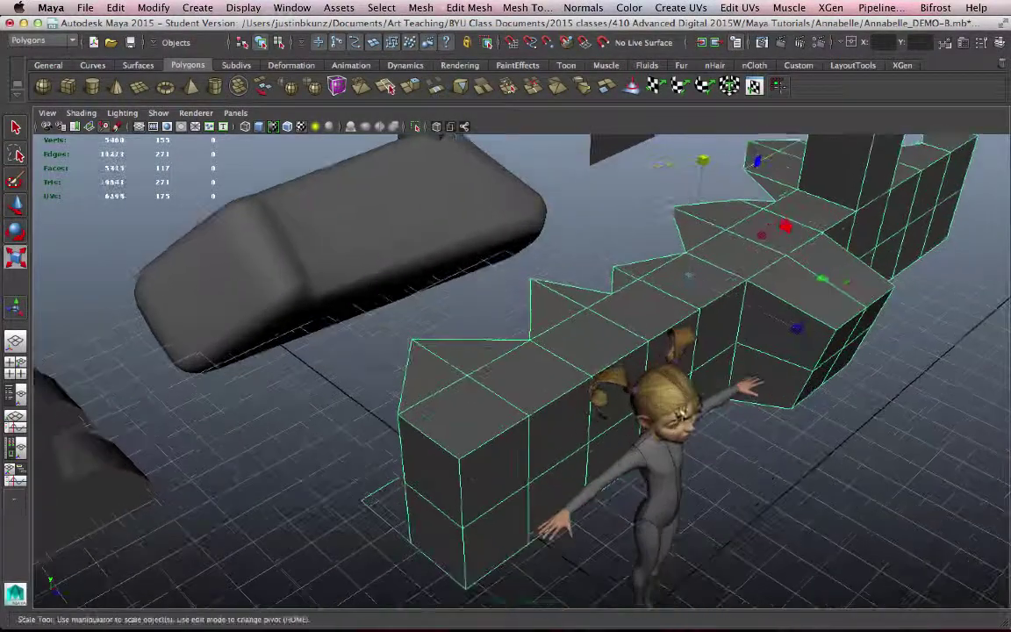
alt+middle_drag(476, 463, 471, 339)
alt+right_drag(472, 339, 518, 367)
right_drag(452, 315, 397, 286)
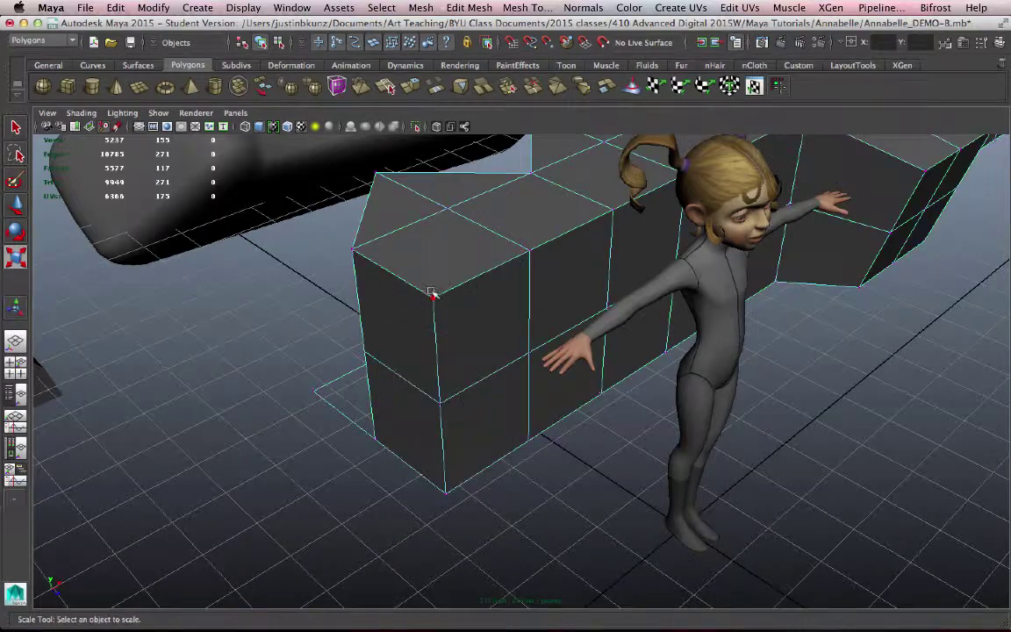
click(432, 297)
click(463, 87)
Chamfer the interior vertex on the wall's upper surface next to the chamfered corner.
key(w)
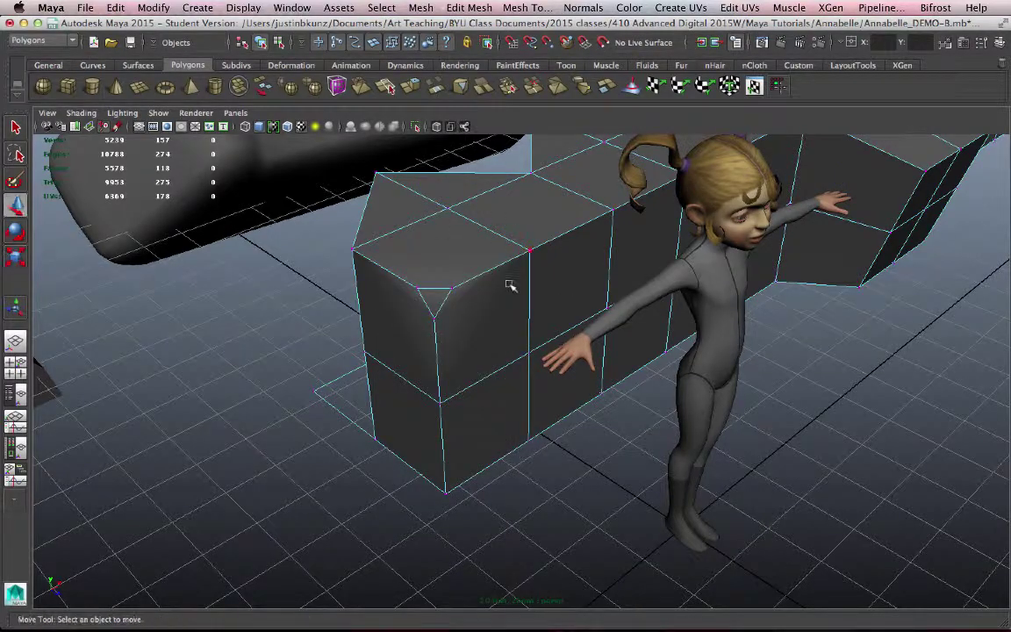
alt+drag(505, 292, 402, 343)
alt+drag(400, 296, 629, 334)
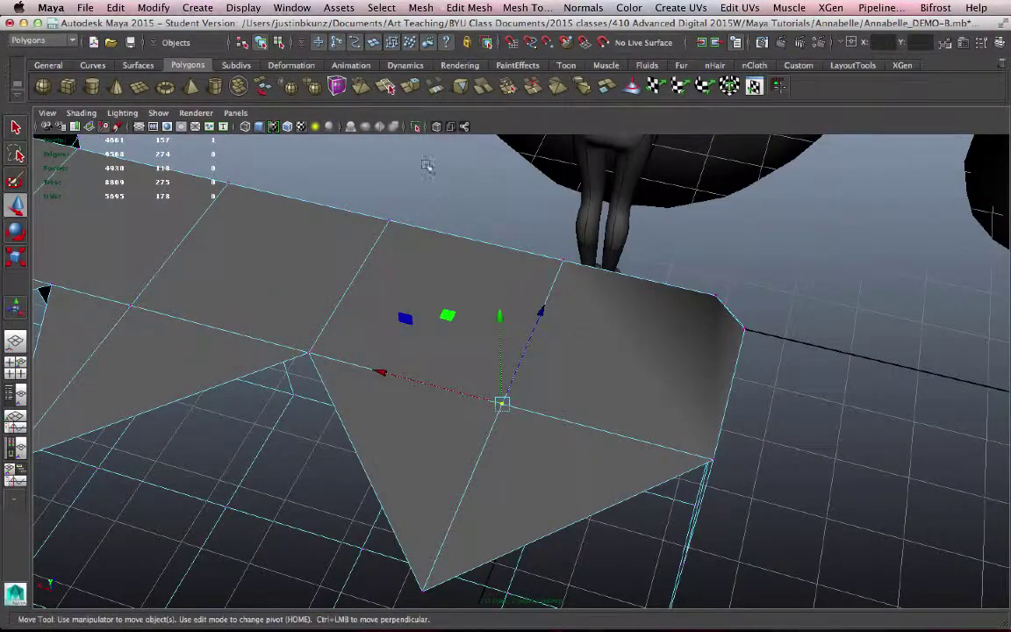
key(g)
alt+drag(584, 282, 402, 283)
Scale up the small diamond face on the wall's upper surface and extrude it upward into a square post.
right_drag(402, 283, 402, 332)
click(402, 331)
key(r)
drag(403, 332, 435, 329)
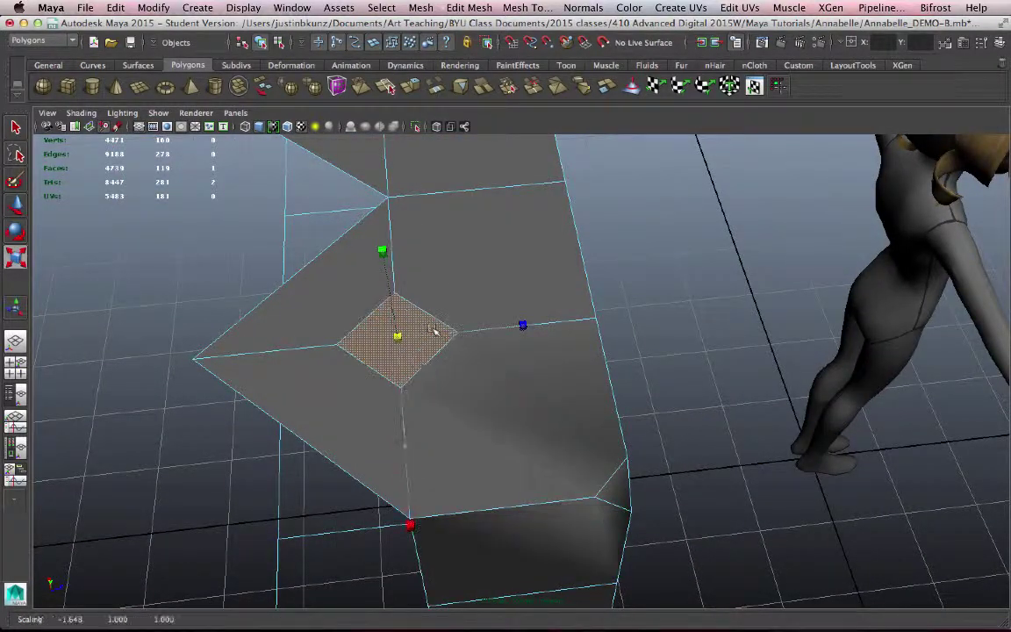
key(ctrl+e)
key(w)
drag(379, 249, 364, 148)
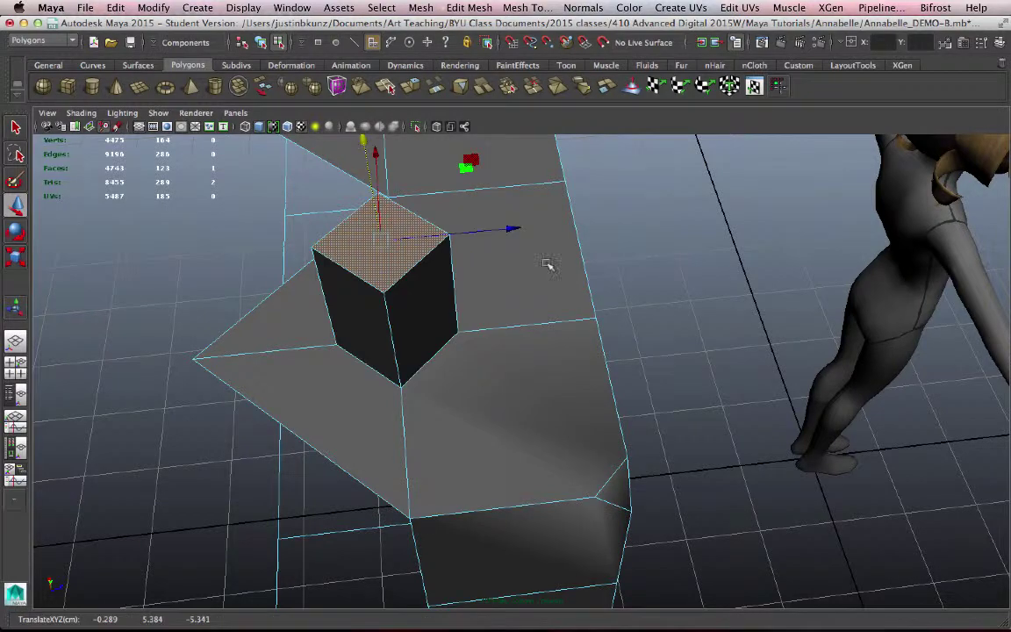
Extrude the triangular chamfer face outward from the wall's corner.
alt+middle_drag(592, 290, 582, 374)
alt+drag(581, 374, 733, 360)
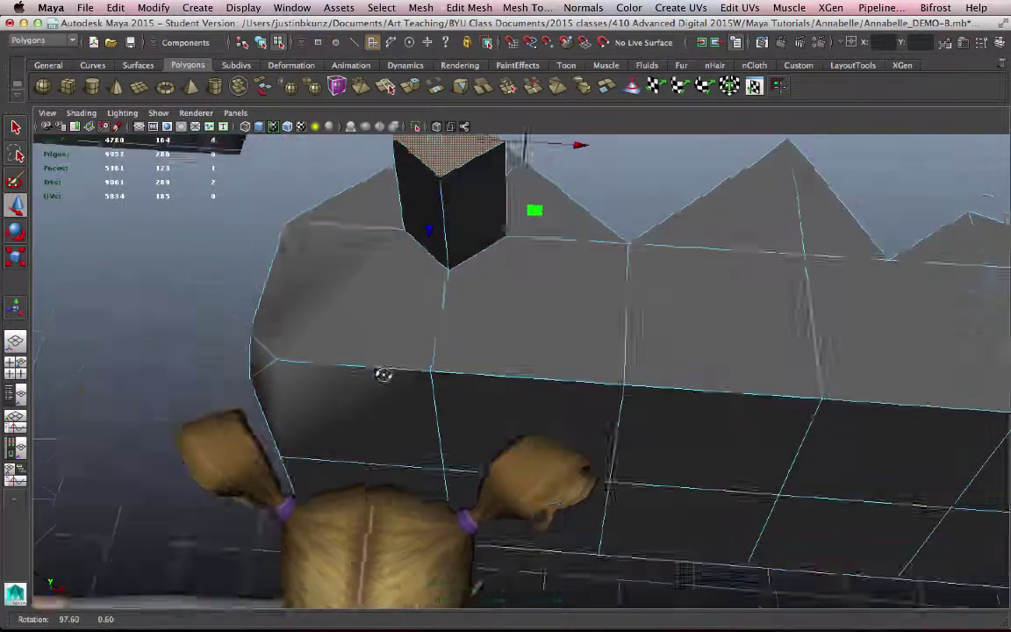
alt+middle_drag(733, 360, 745, 366)
alt+drag(584, 372, 532, 390)
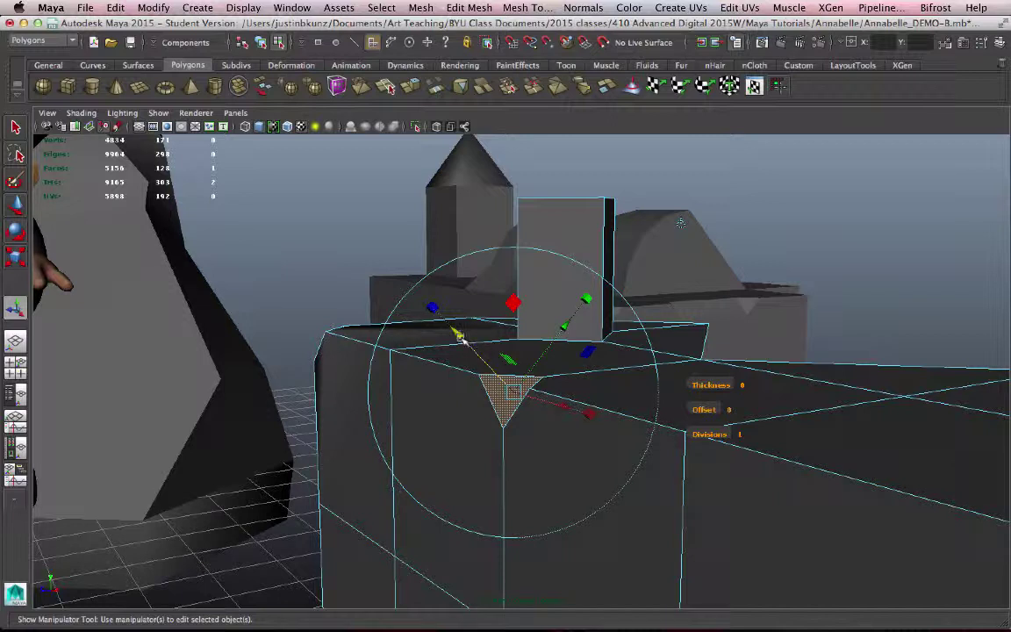
alt+drag(459, 336, 397, 339)
Select the faces around the protruding block's tapered end section and cut them straight across its width with the Cut Faces Tool.
alt+drag(859, 376, 763, 314)
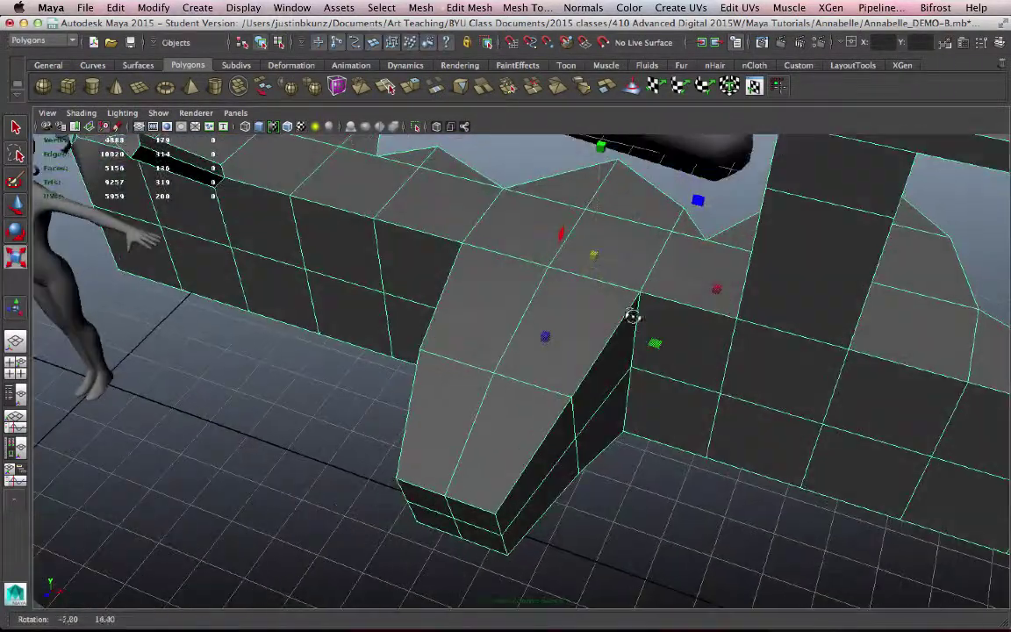
alt+drag(632, 313, 661, 357)
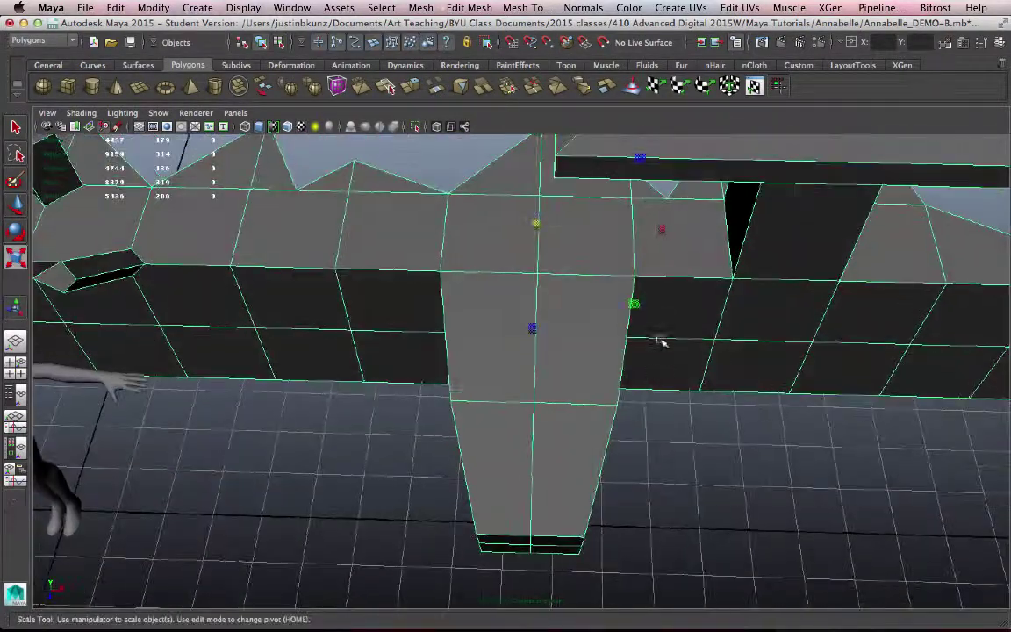
alt+drag(623, 460, 572, 483)
right_drag(509, 305, 571, 311)
alt+drag(654, 463, 478, 443)
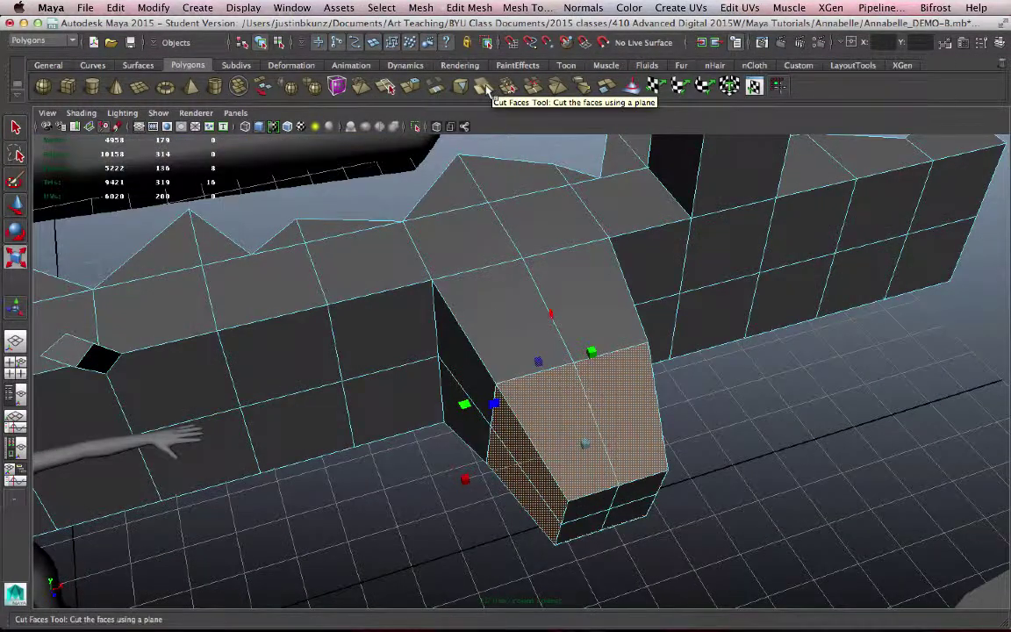
alt+drag(600, 359, 604, 477)
key(space)
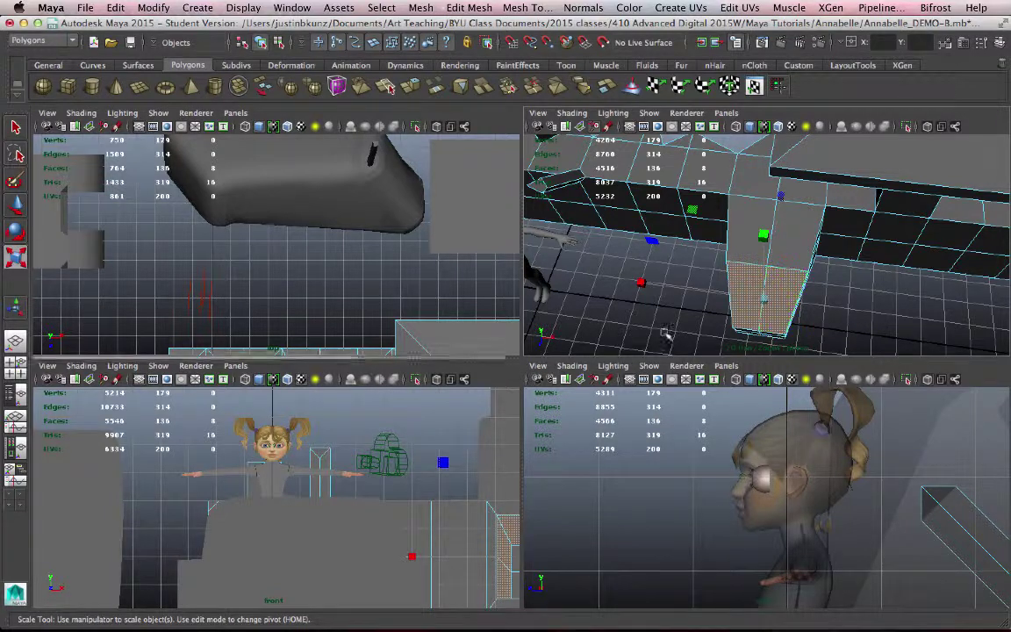
key(space)
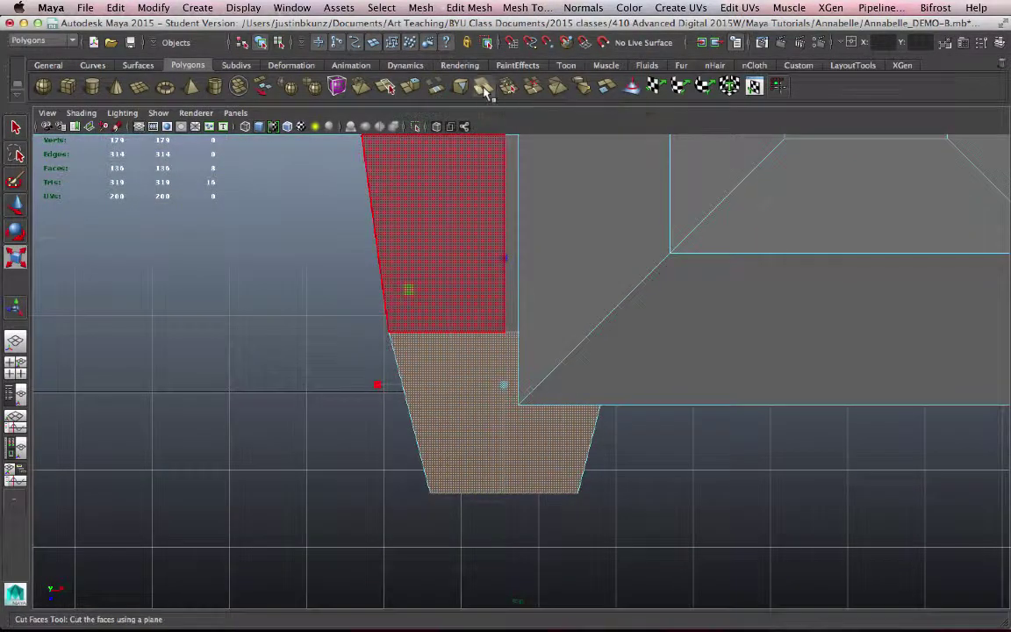
click(485, 88)
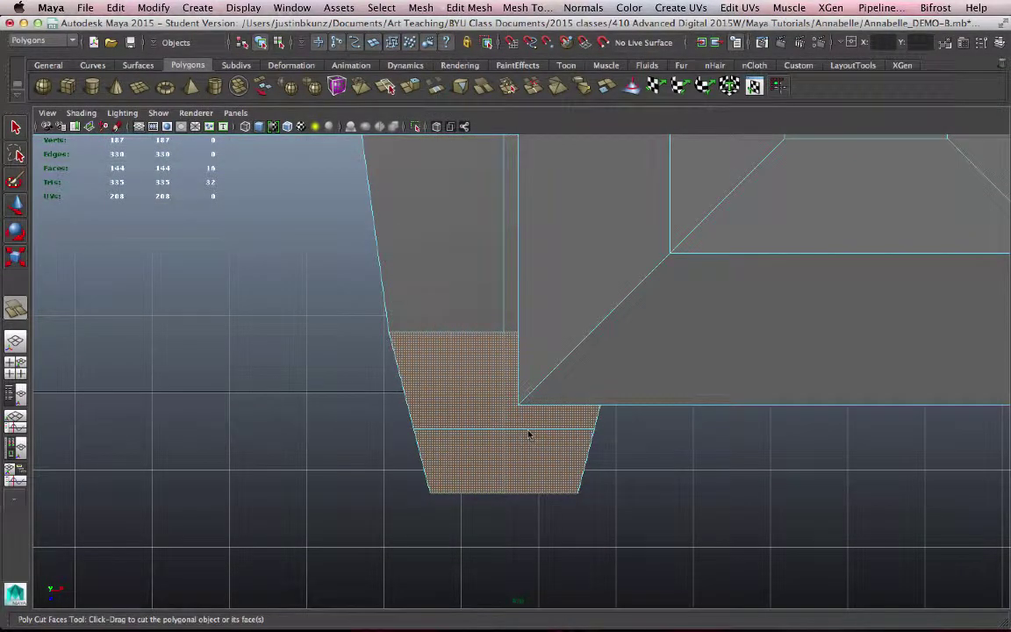
key(space)
key(space)
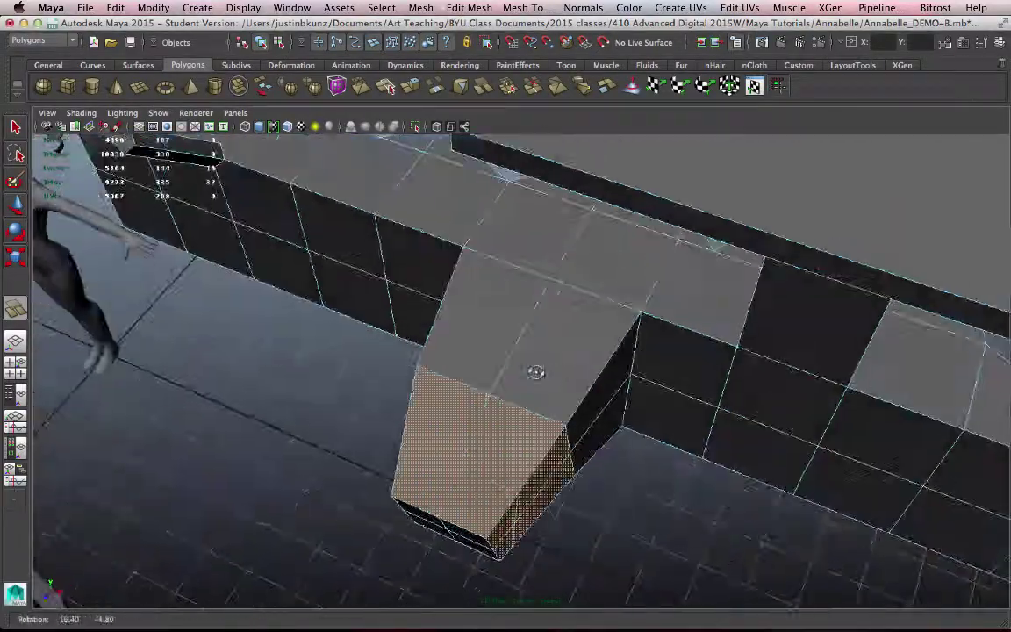
Try angled cuts through the selected end faces of the protruding block in the top view.
alt+drag(534, 368, 375, 386)
alt+right_drag(375, 386, 501, 408)
alt+middle_drag(501, 408, 532, 334)
alt+drag(532, 335, 399, 494)
key(space)
key(space)
scroll(379, 379, up, 1)
drag(503, 427, 371, 371)
drag(412, 331, 317, 380)
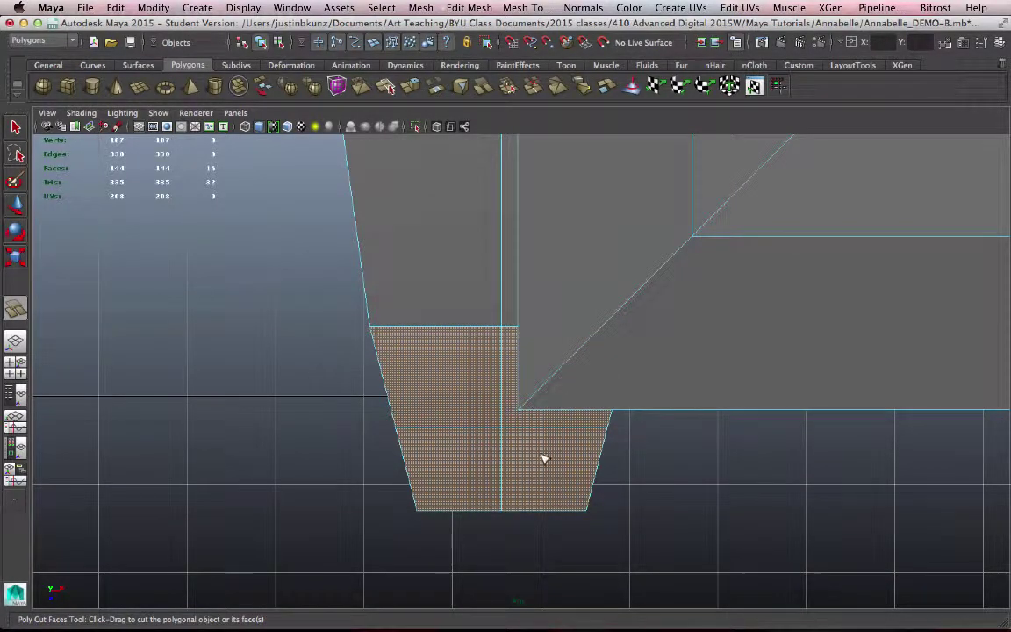
key(space)
key(space)
Delete the four faces closing the front end of the protruding block.
alt+drag(582, 355, 509, 371)
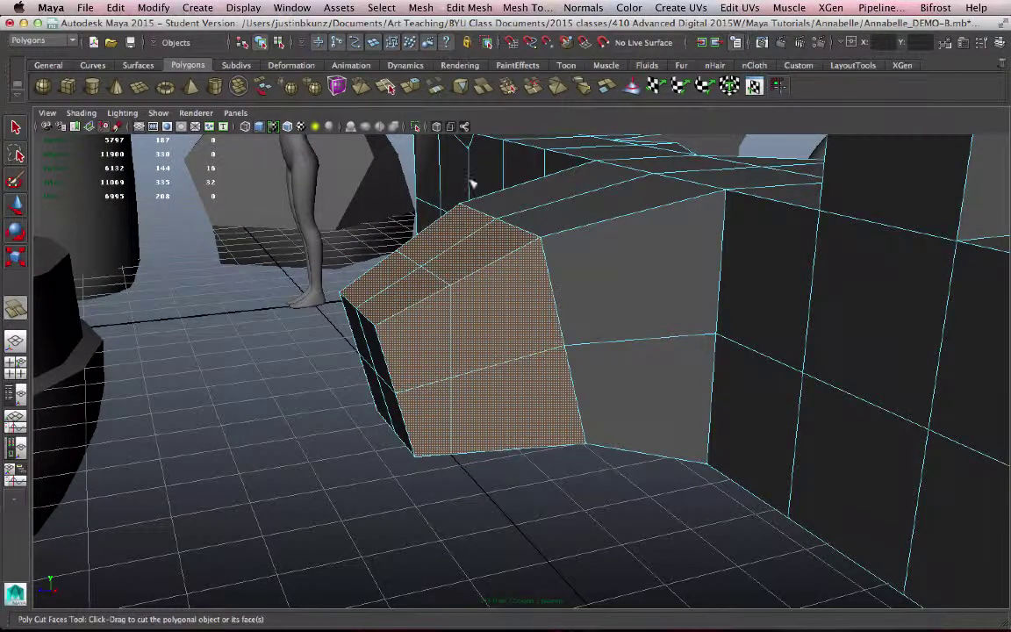
key(q)
alt+drag(469, 149, 464, 417)
key(Delete)
Scale the opening's border edges together across the block's width and merge the overlapping vertices into one front edge.
right_drag(442, 372, 437, 333)
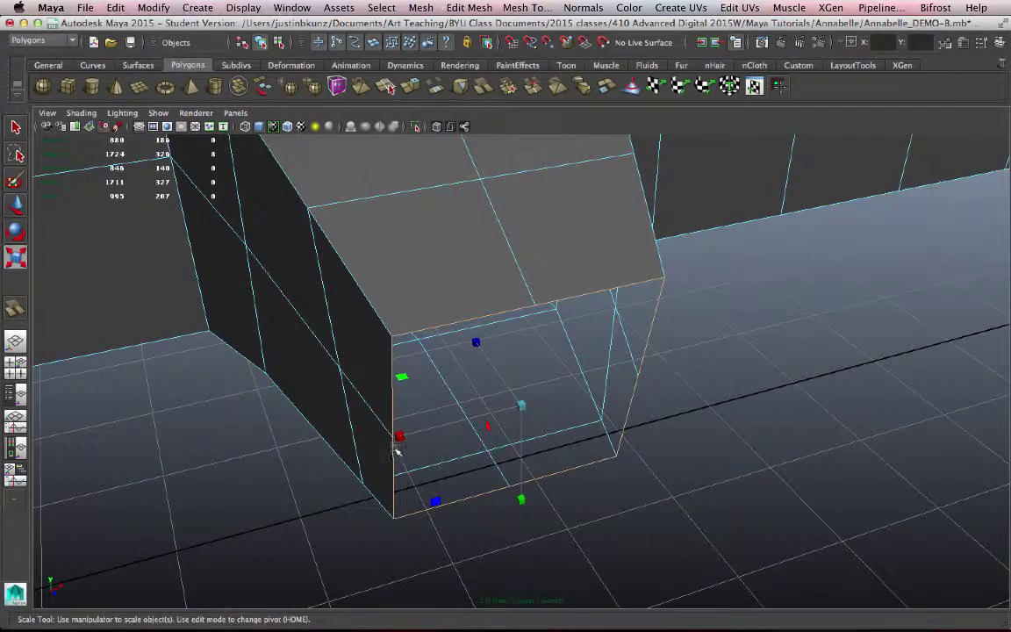
drag(399, 436, 519, 436)
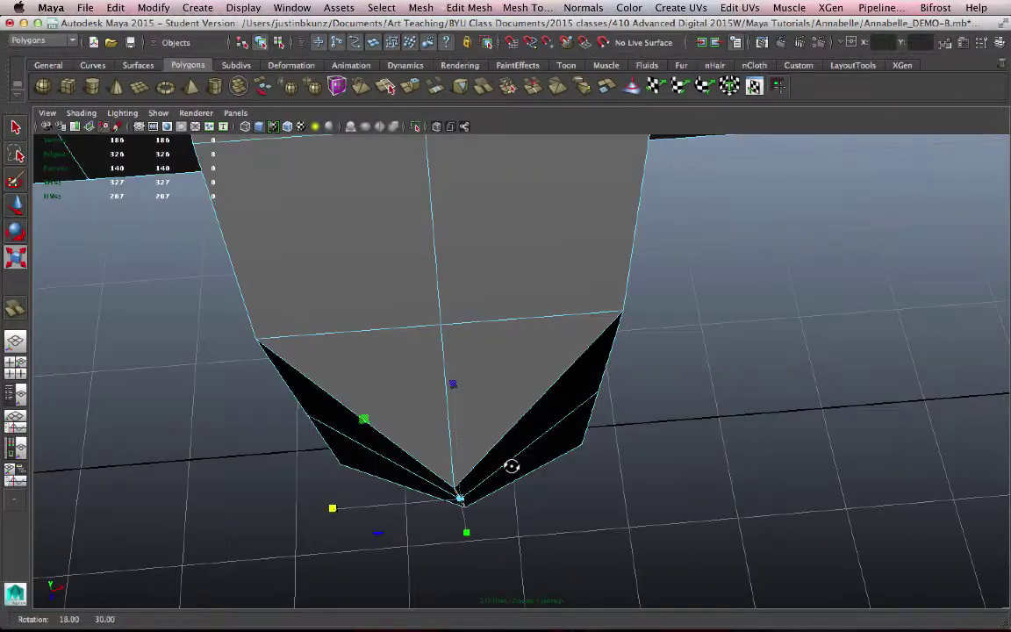
right_drag(467, 283, 395, 299)
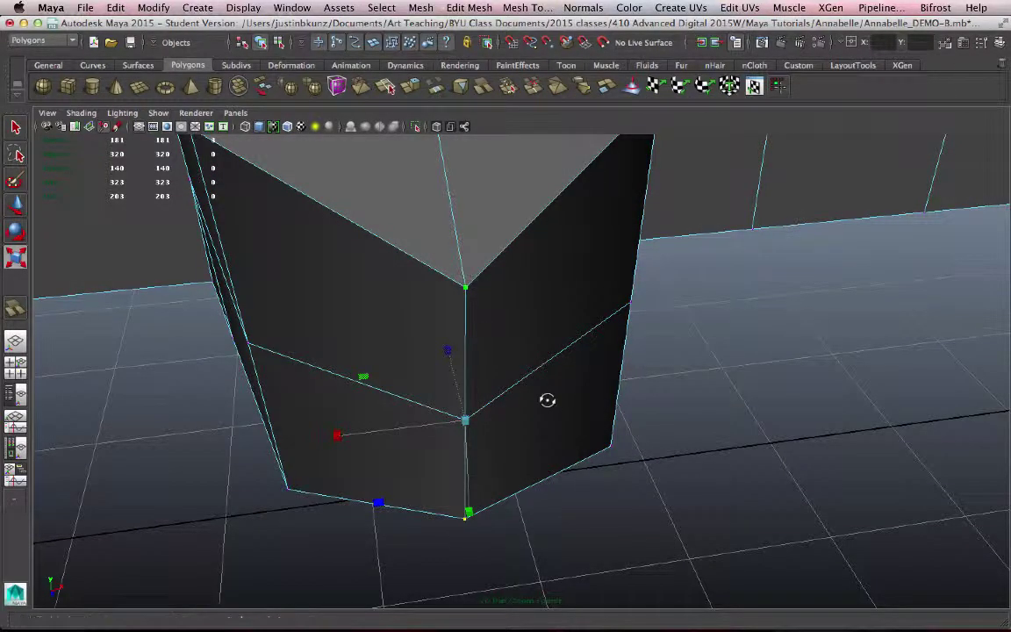
alt+drag(546, 400, 542, 372)
click(537, 459)
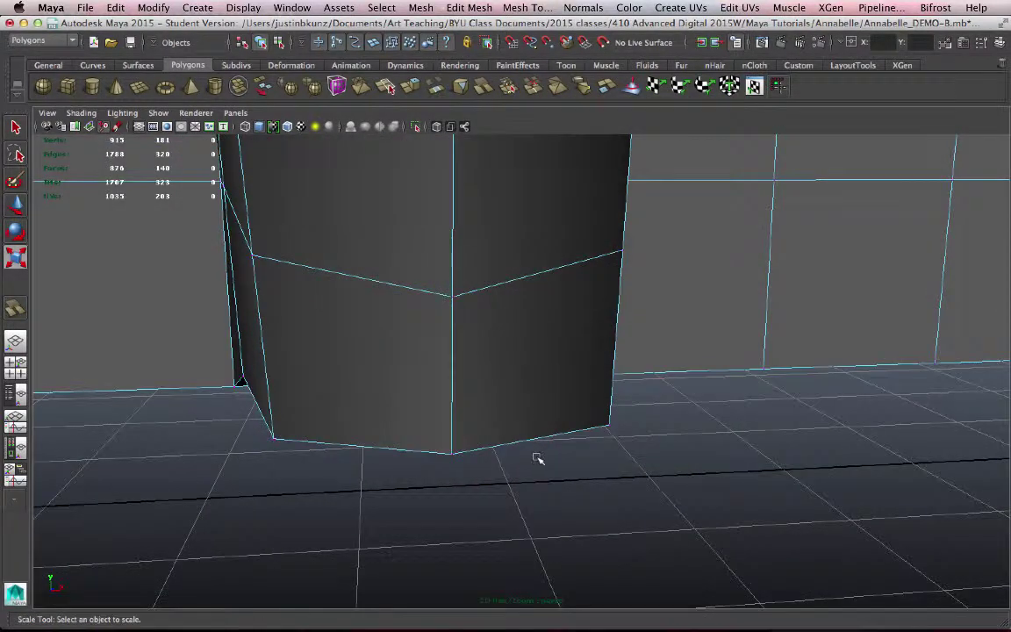
Move the lowest and the uppermost vertices of the block's pointed front edge to reshape the tip.
click(452, 455)
key(w)
drag(446, 399, 451, 194)
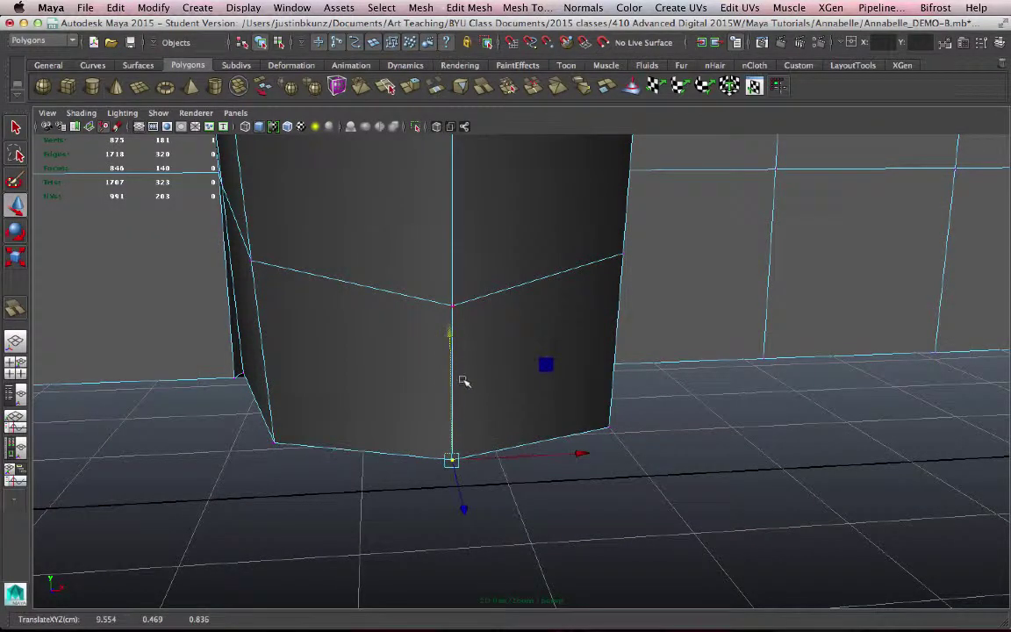
alt+drag(463, 384, 429, 288)
click(454, 311)
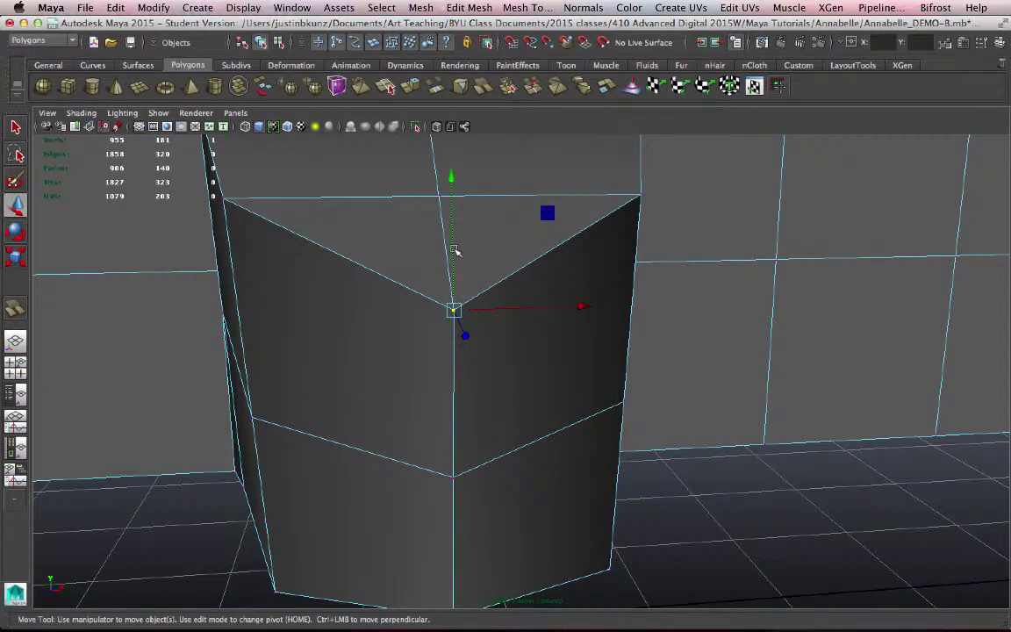
drag(456, 252, 501, 316)
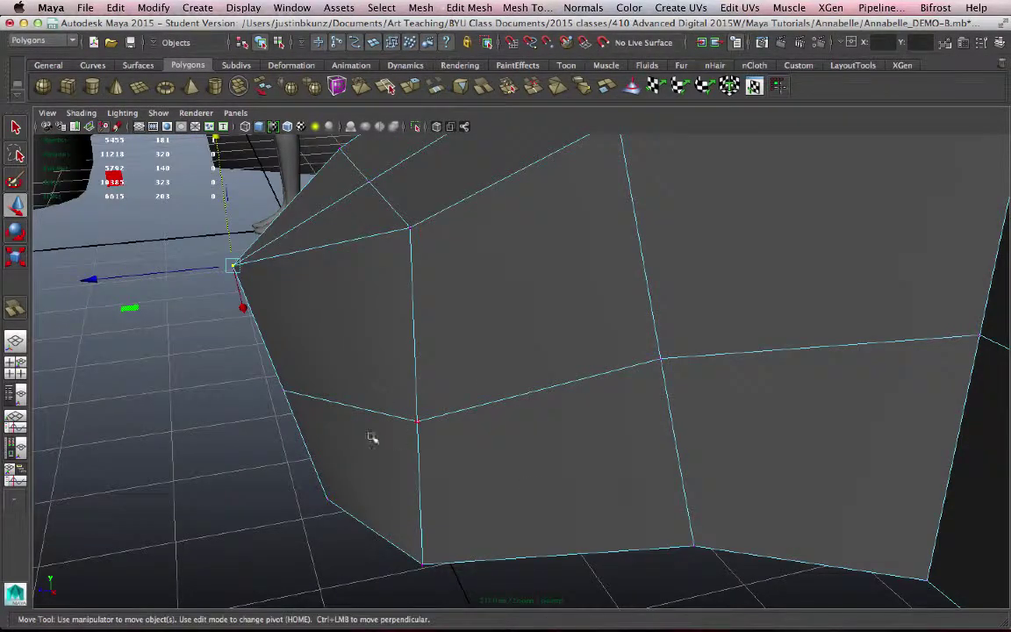
Select the two vertical edges at the block's pointed front, scale them shorter vertically and adjust their position.
alt+drag(357, 438, 591, 361)
key(t)
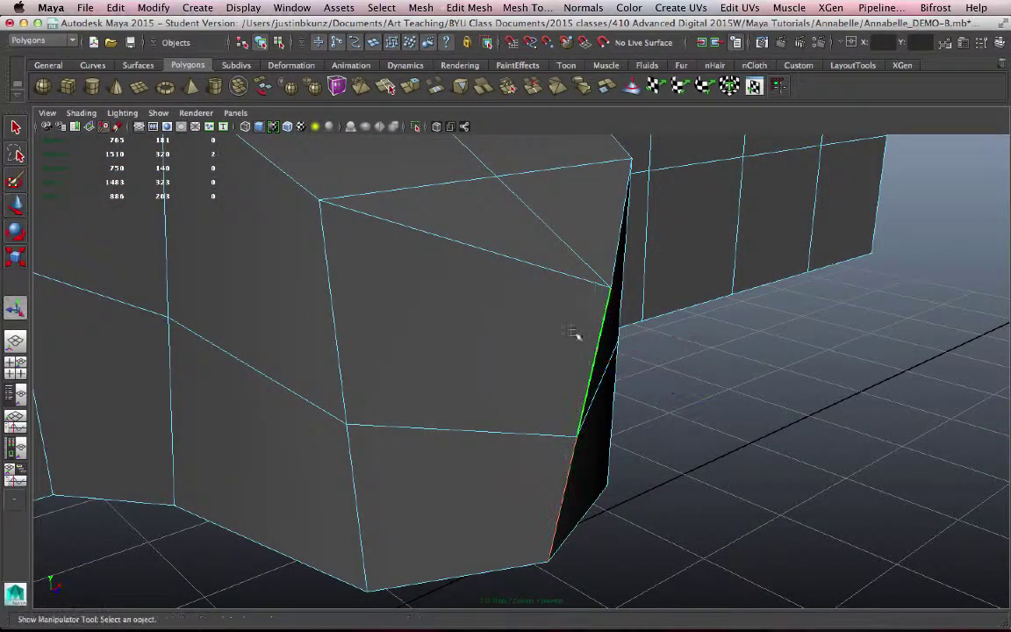
key(r)
drag(578, 545, 579, 515)
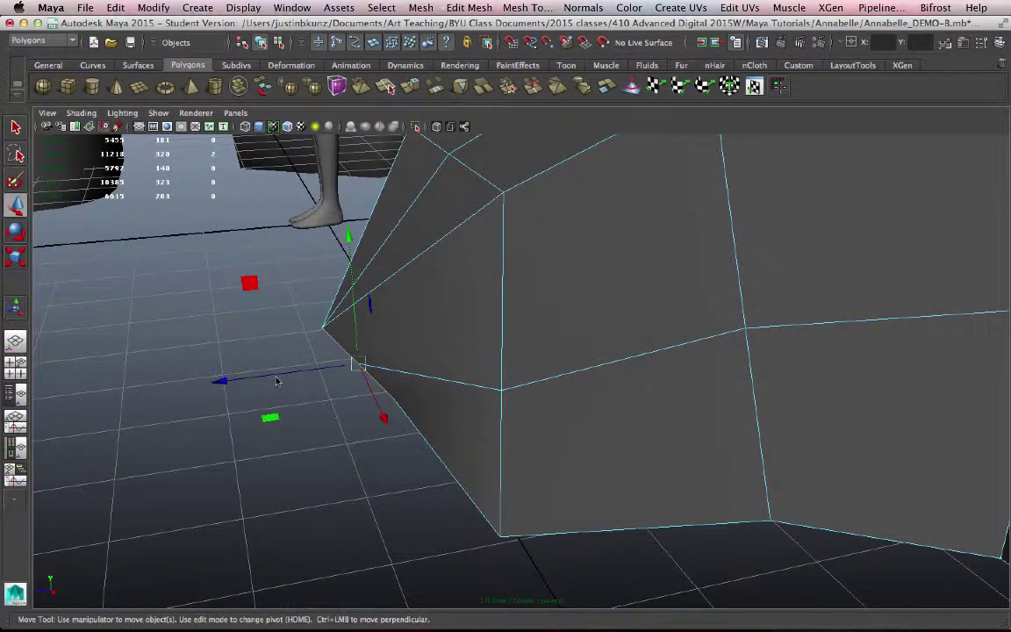
alt+drag(276, 380, 468, 280)
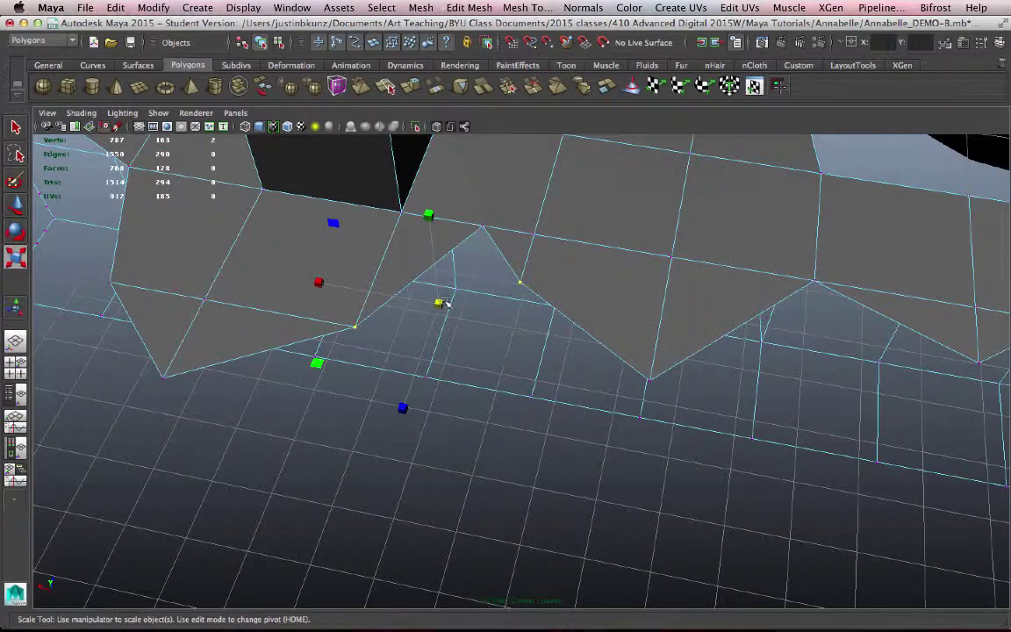
Scale the two selected vertices on the wall's jagged border together and merge them.
drag(444, 303, 368, 344)
click(511, 86)
alt+drag(580, 355, 312, 458)
Try scaling three peak vertices of the wall's jagged border together.
key(w)
alt+drag(485, 352, 593, 379)
shift+click(610, 325)
key(r)
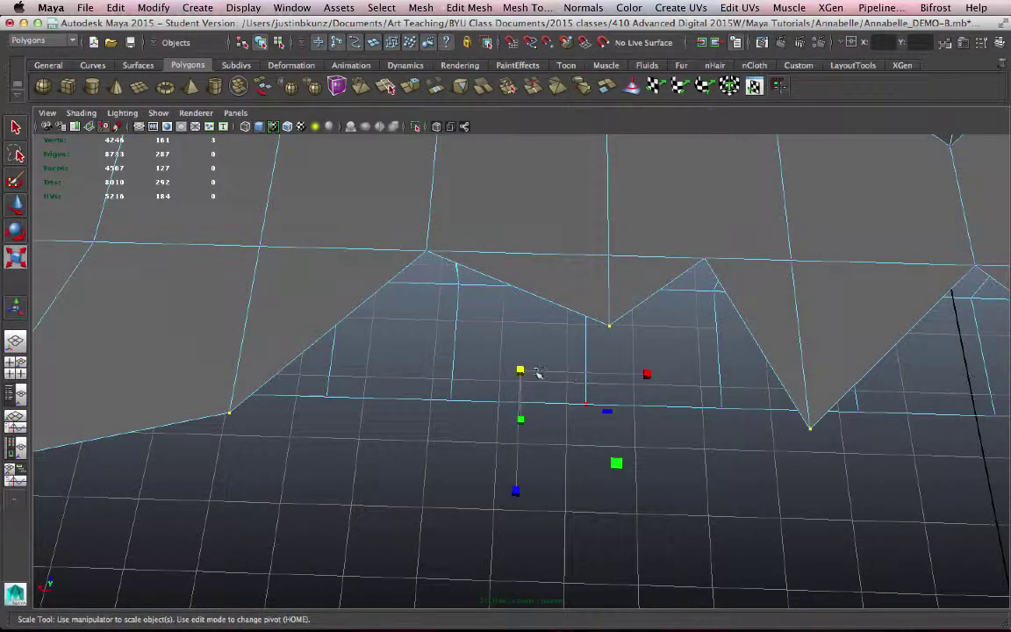
drag(521, 372, 234, 534)
alt+drag(491, 460, 298, 447)
key(w)
Snap the longest peak vertex of the jagged border onto the neighbouring shorter peak's vertex.
alt+middle_drag(361, 295, 391, 397)
alt+drag(391, 396, 693, 482)
click(693, 478)
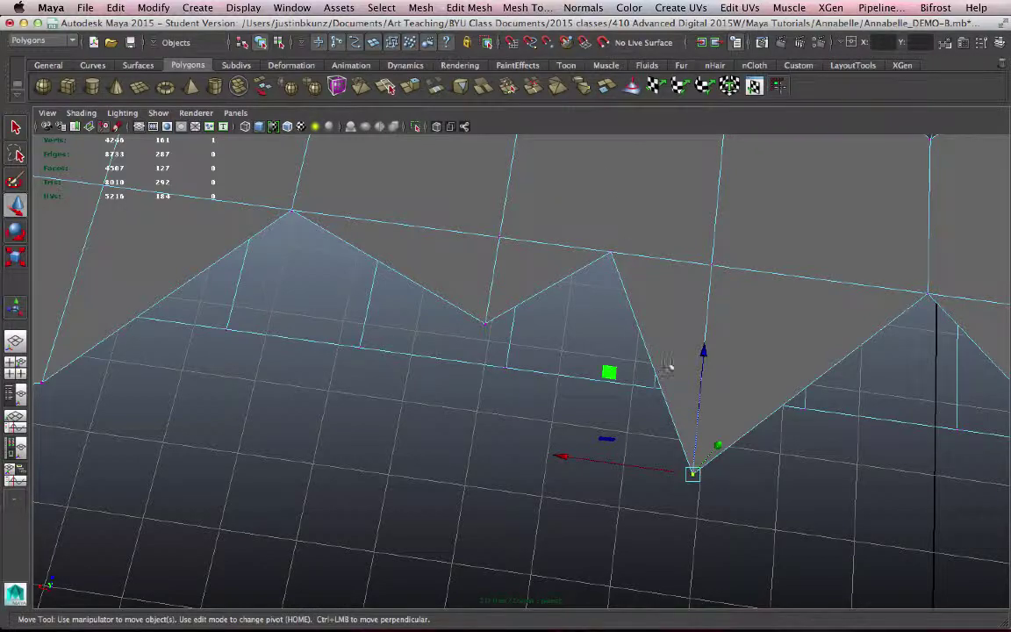
alt+drag(667, 465, 602, 447)
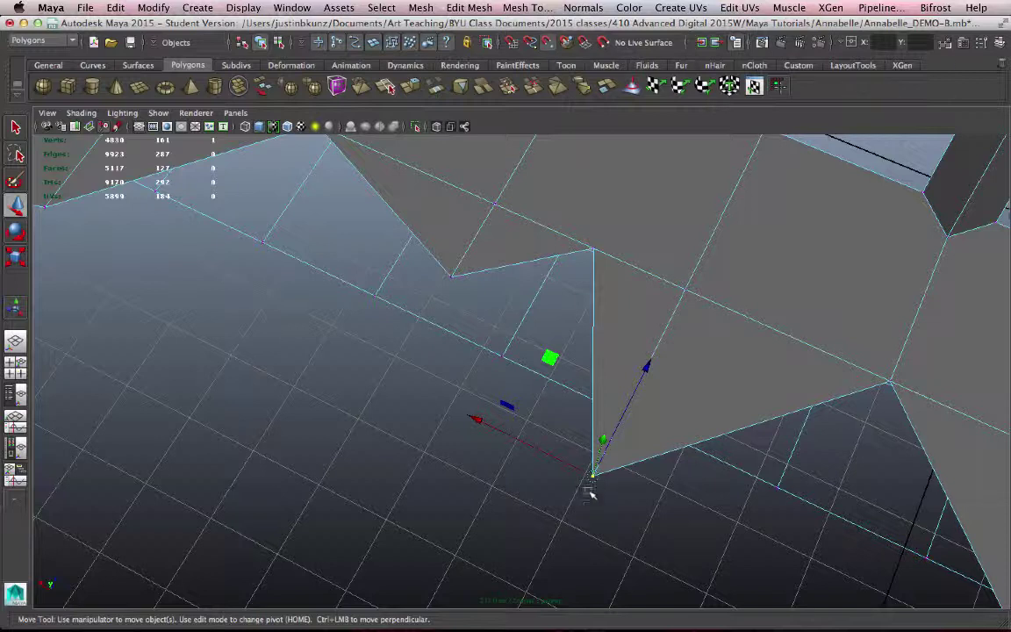
drag(593, 475, 560, 361)
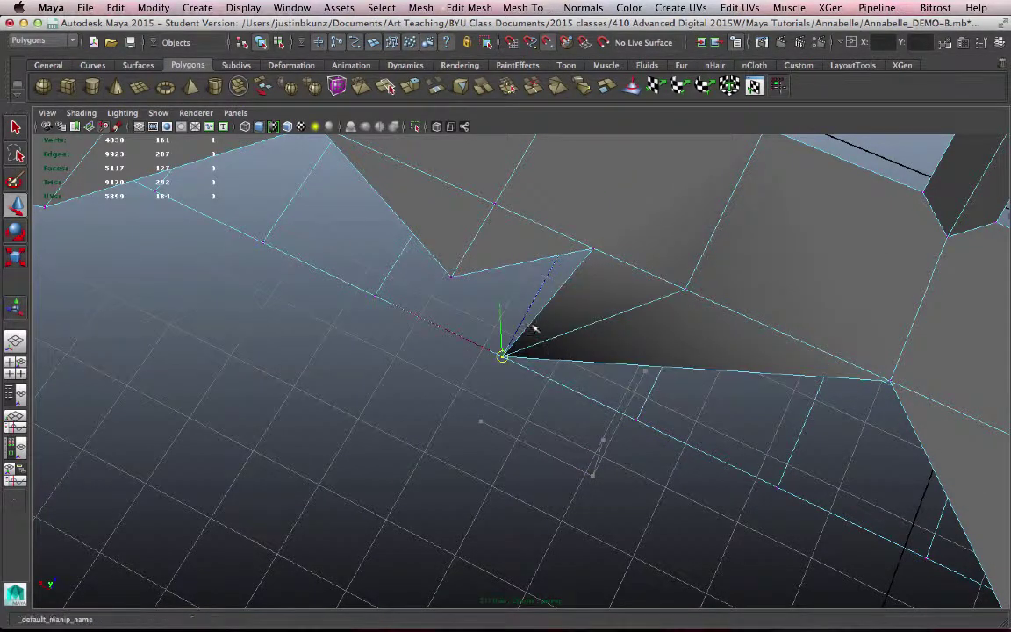
drag(527, 322, 461, 293)
Snap the peak vertex on the other side onto the same shared border vertex.
alt+middle_drag(129, 266, 230, 351)
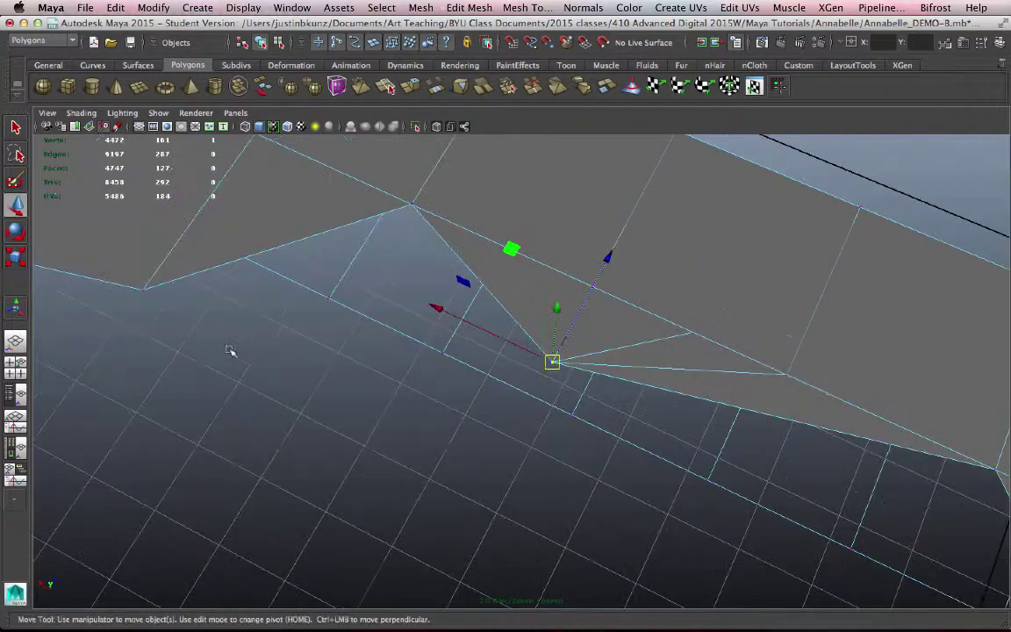
click(145, 289)
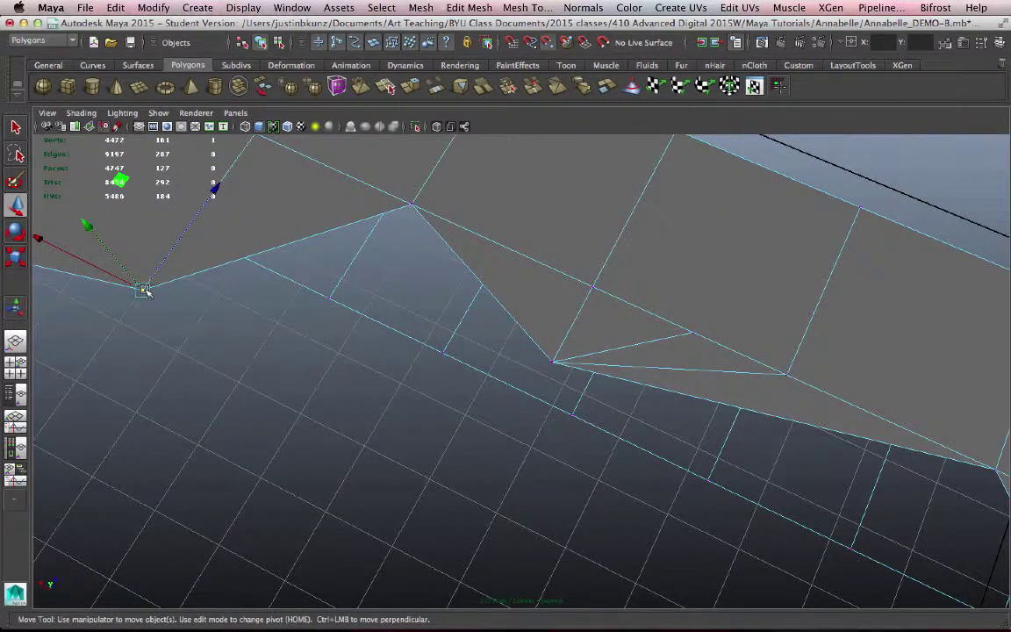
drag(145, 289, 552, 361)
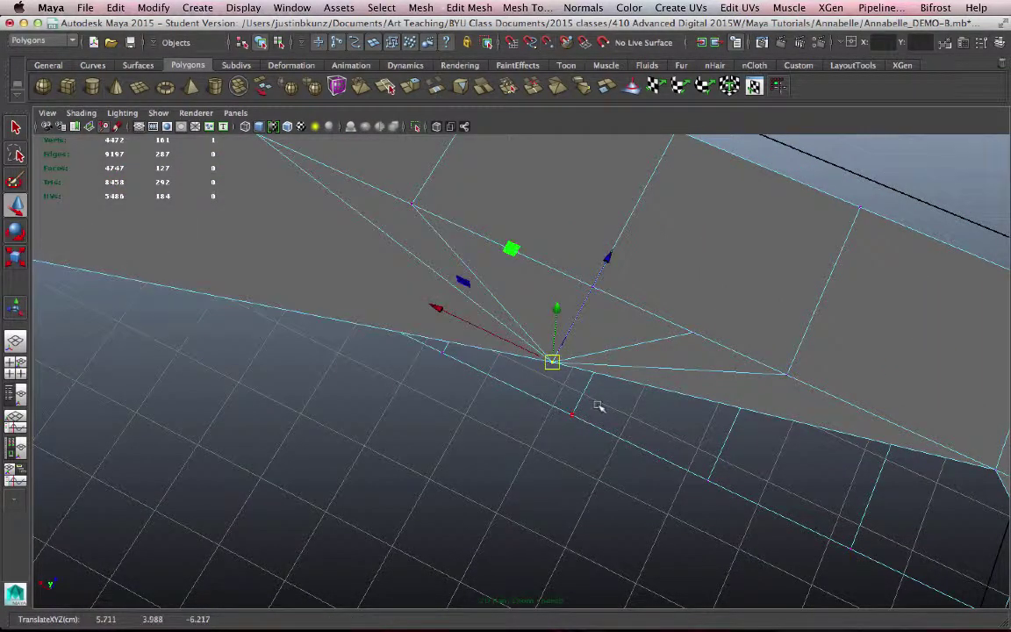
alt+drag(594, 407, 368, 302)
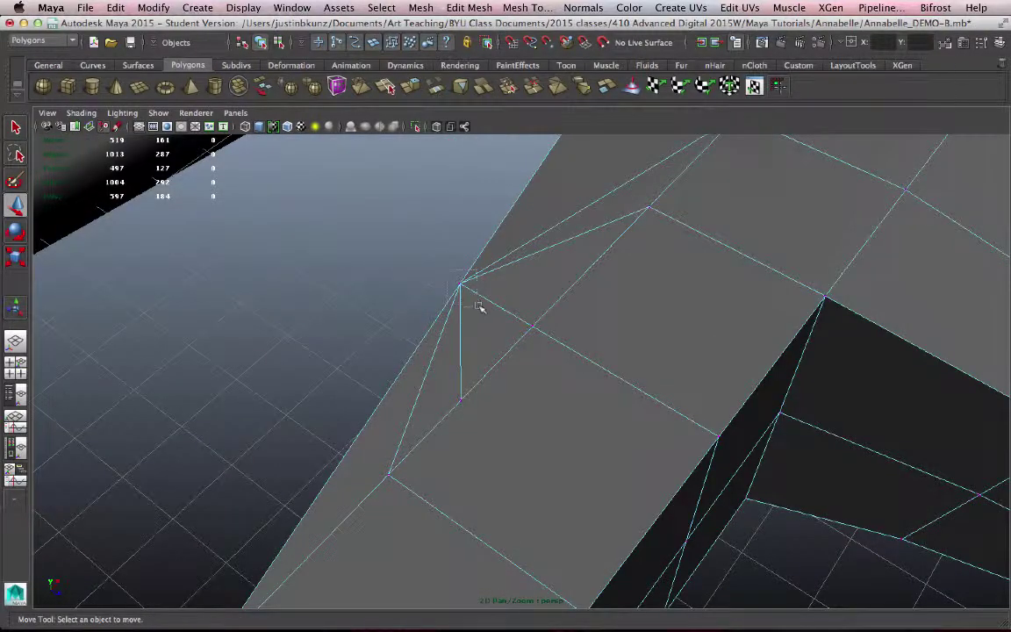
Select the three overlapping vertices at the shared point on the wall's border and merge them.
drag(448, 270, 478, 305)
alt+middle_drag(478, 306, 481, 320)
alt+right_drag(480, 320, 654, 344)
alt+middle_drag(505, 326, 532, 349)
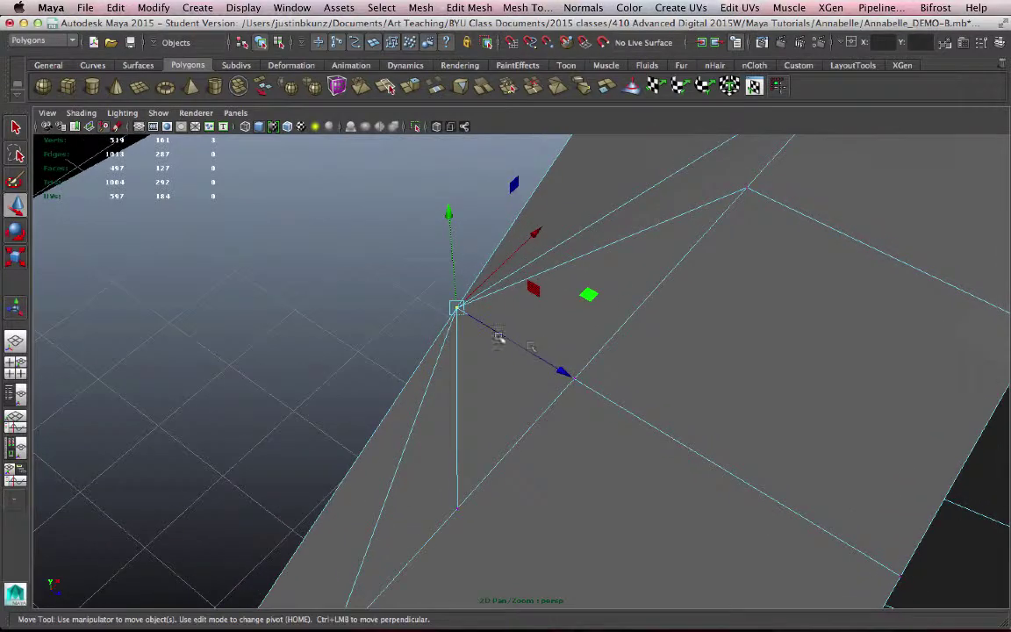
click(411, 269)
drag(488, 325, 489, 326)
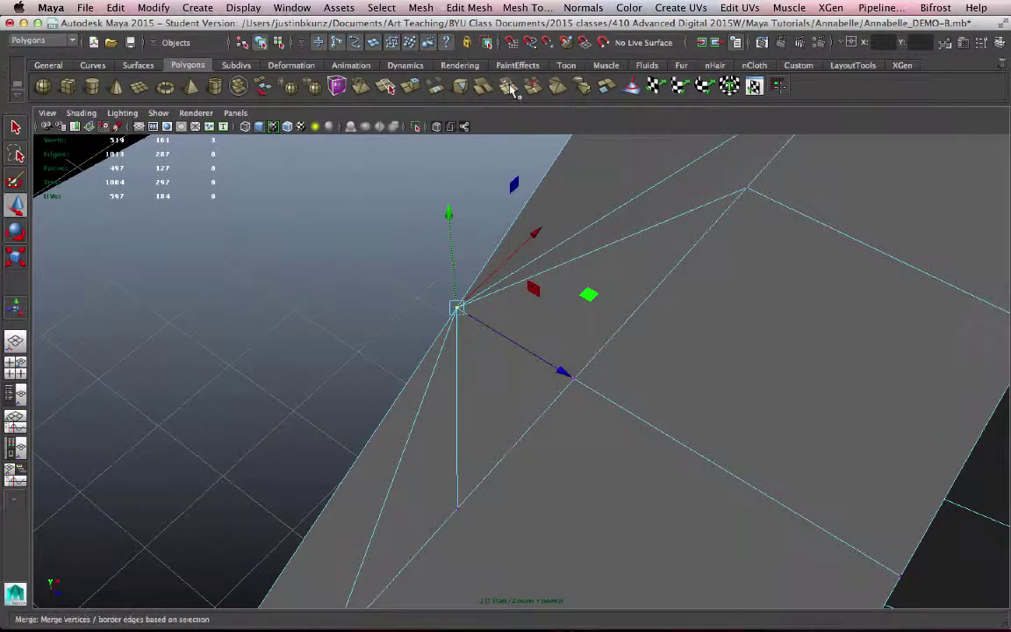
click(511, 87)
Select the merged vertex on the wall's border and examine how the surrounding edges meet there.
alt+drag(545, 290, 618, 292)
click(566, 398)
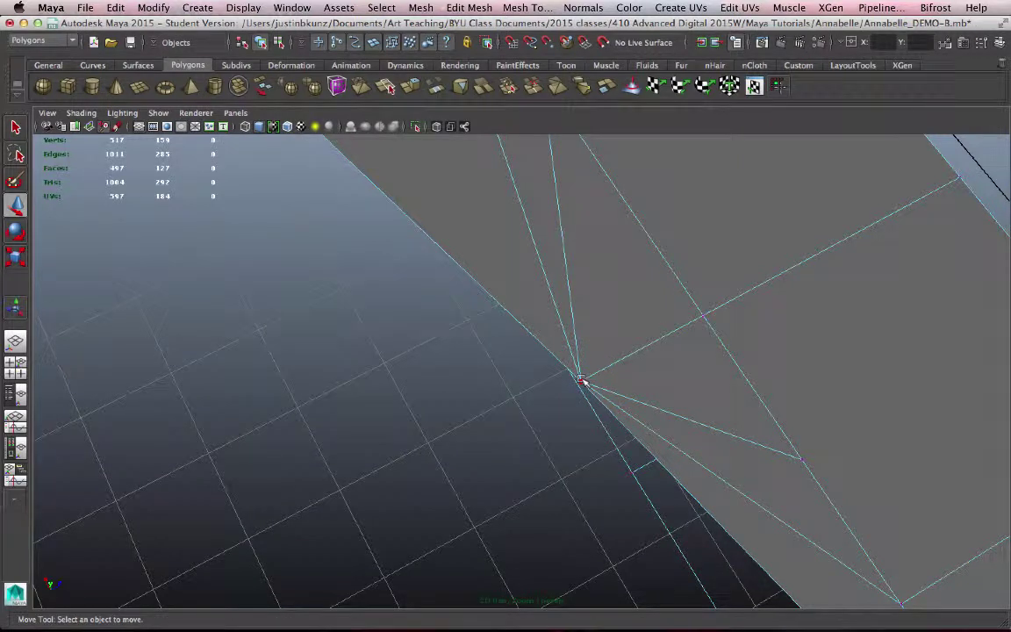
click(581, 381)
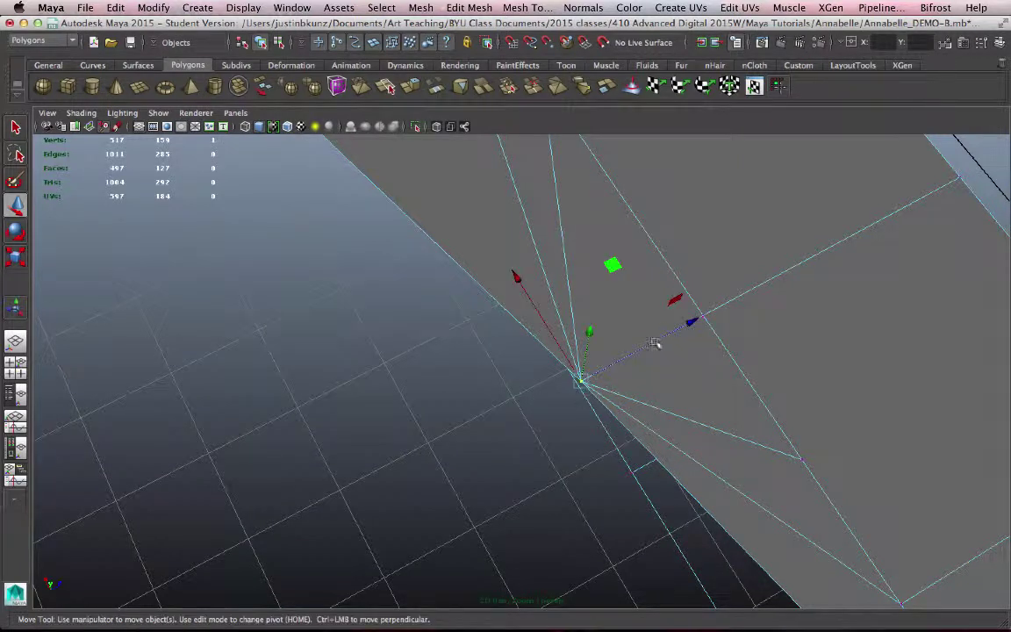
alt+drag(694, 327, 479, 419)
alt+middle_drag(479, 420, 540, 230)
alt+drag(540, 230, 468, 274)
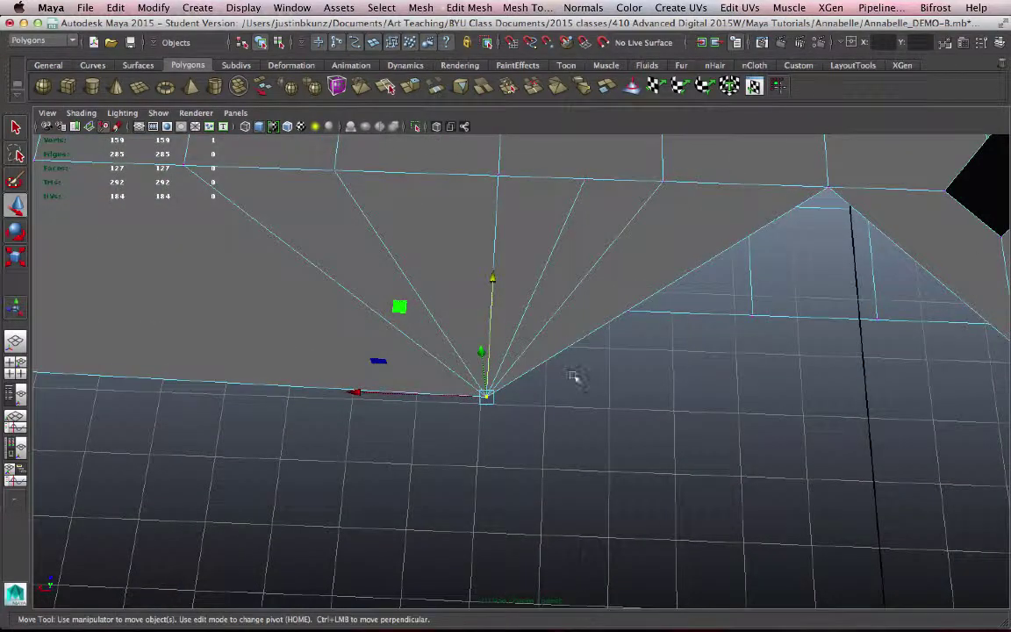
Select one of the triangular faces meeting at the merged vertex and move it along the vertical axis.
right_drag(343, 371, 347, 327)
alt+middle_drag(503, 399, 503, 433)
alt+right_drag(503, 433, 481, 430)
click(444, 303)
alt+drag(444, 303, 402, 114)
key(super+z)
alt+drag(652, 314, 477, 245)
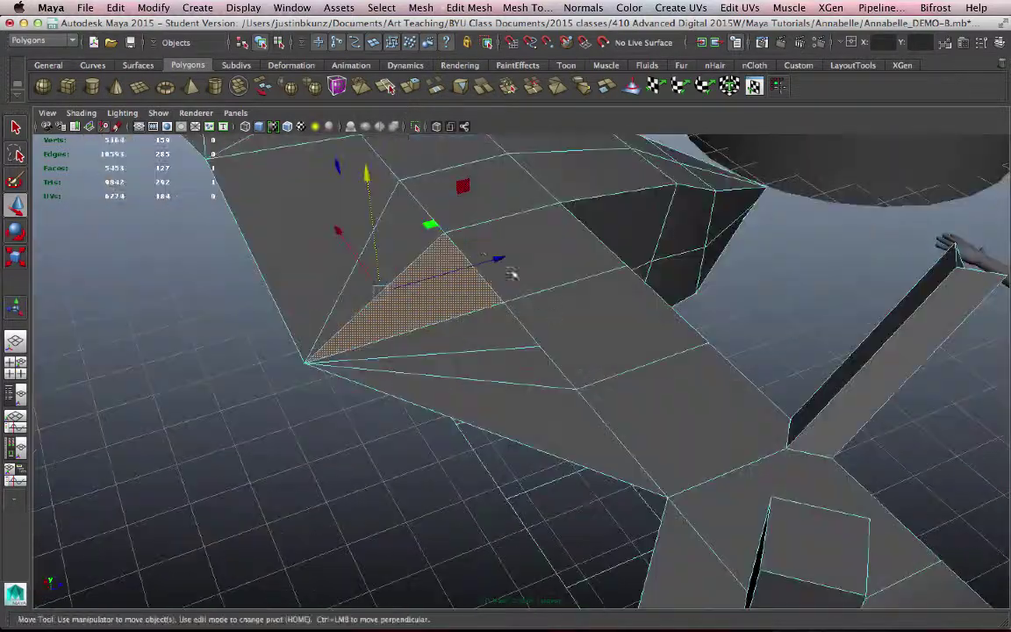
drag(375, 235, 375, 474)
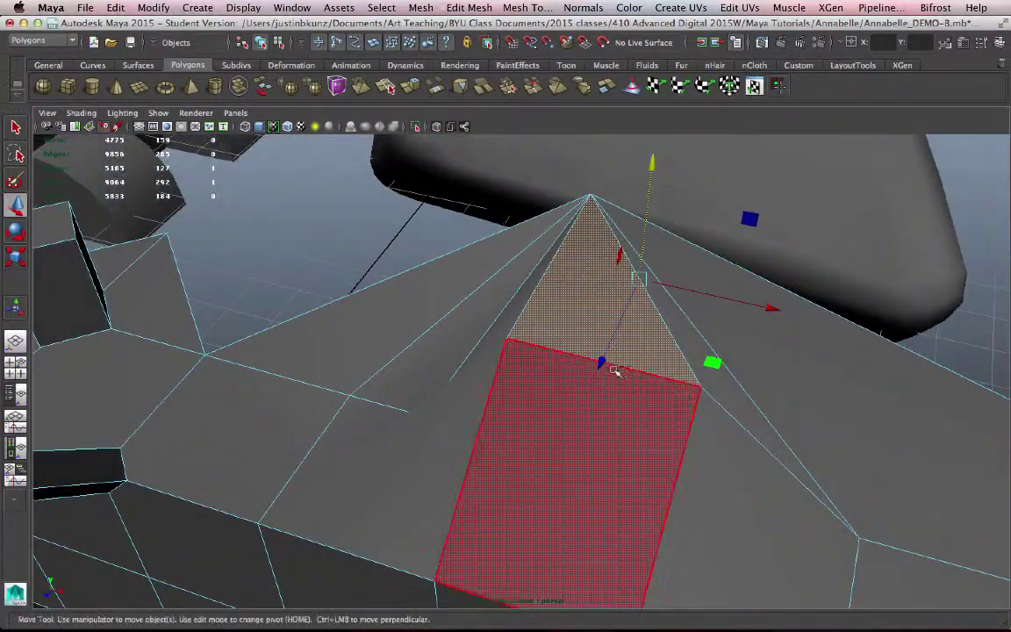
right_drag(621, 302, 637, 255)
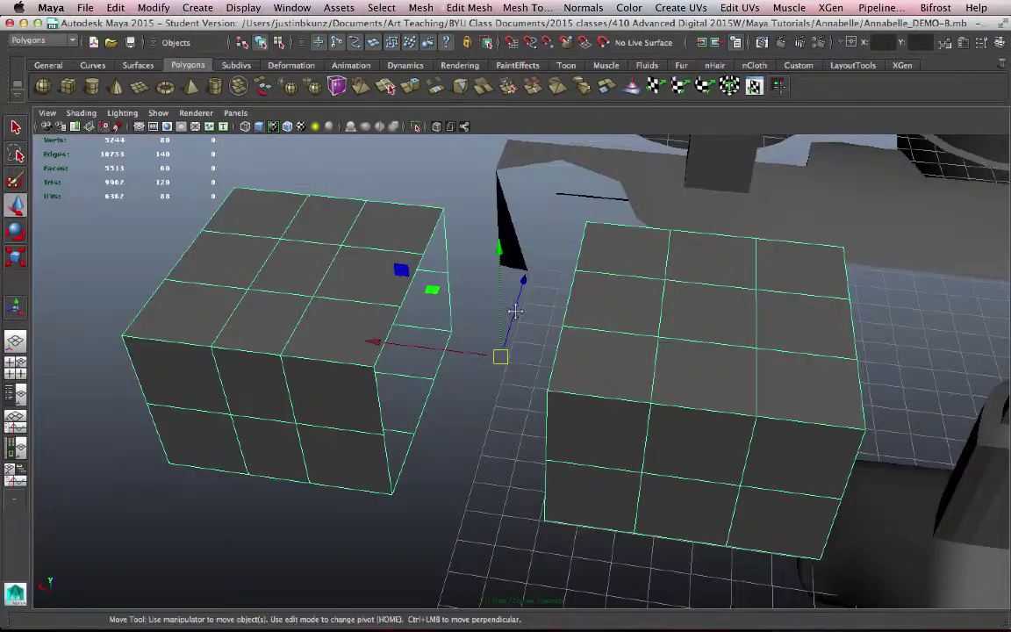
Join the two open boxes at their facing middle top border edges with the Merge Edge Tool, and select the joined mesh.
alt+drag(497, 338, 481, 309)
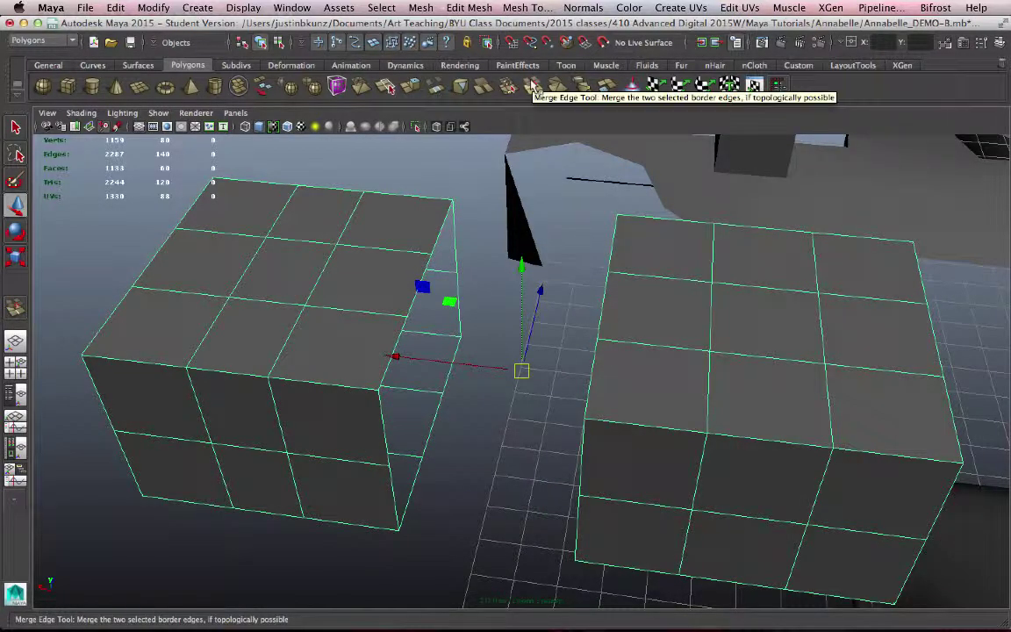
click(535, 85)
click(427, 283)
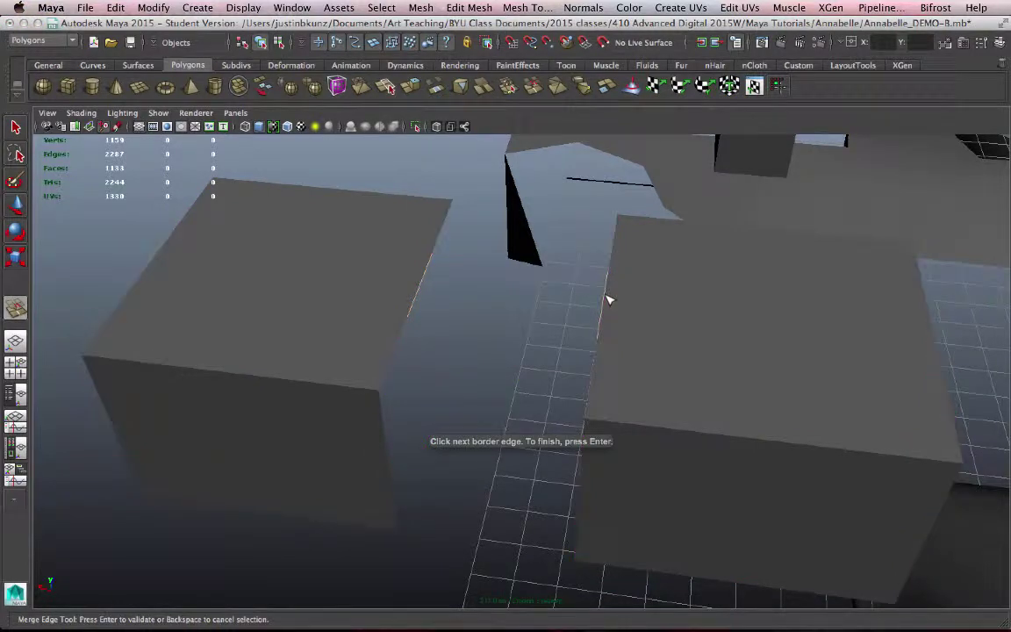
key(Return)
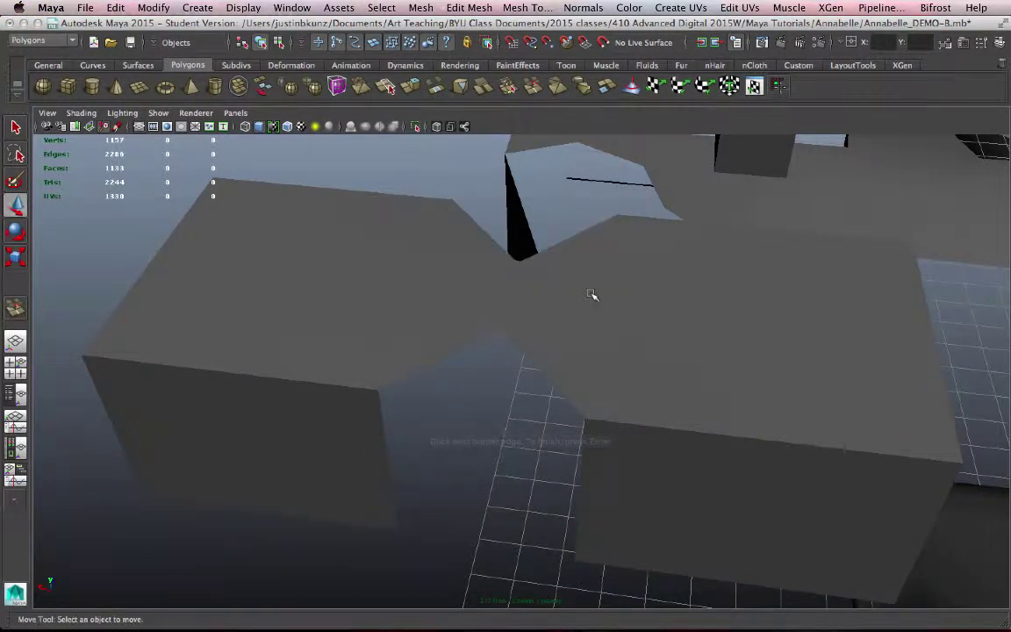
mouse_move(592, 298)
alt+mouse_down()
mouse_move(513, 334)
mouse_move(569, 296)
mouse_move(581, 300)
mouse_move(361, 412)
mouse_move(282, 426)
mouse_move(284, 329)
mouse_move(312, 264)
mouse_move(406, 269)
mouse_move(597, 318)
alt+mouse_up()
click(578, 302)
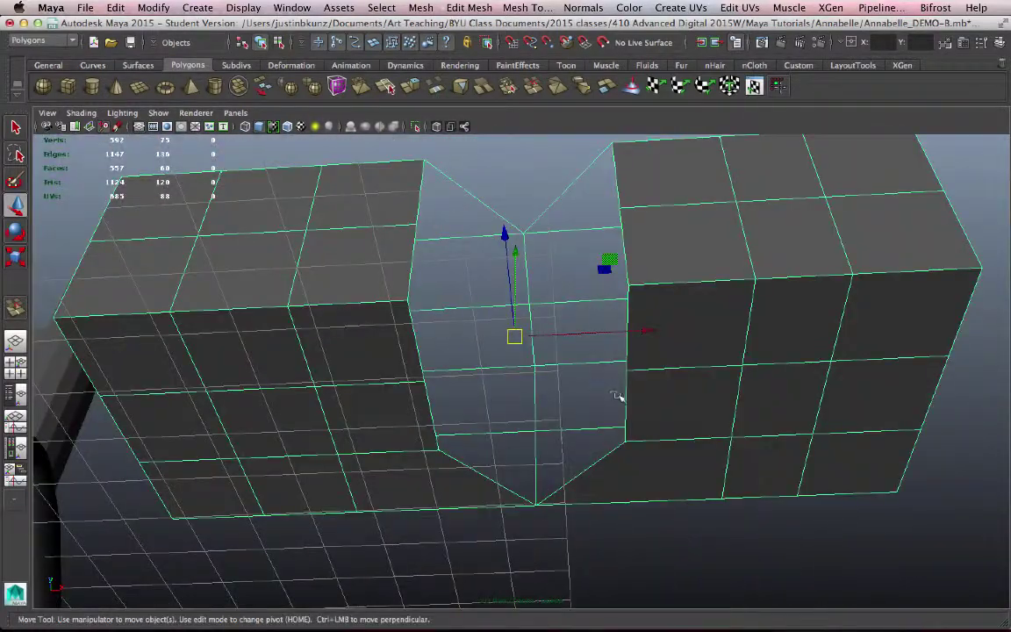
right_drag(557, 230, 505, 230)
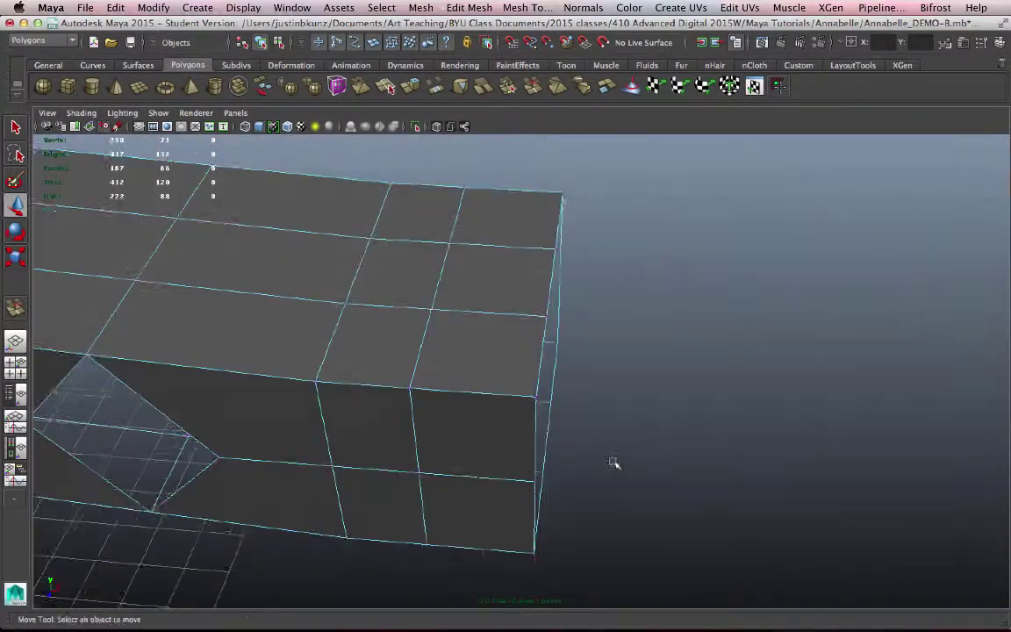
alt+drag(615, 462, 621, 474)
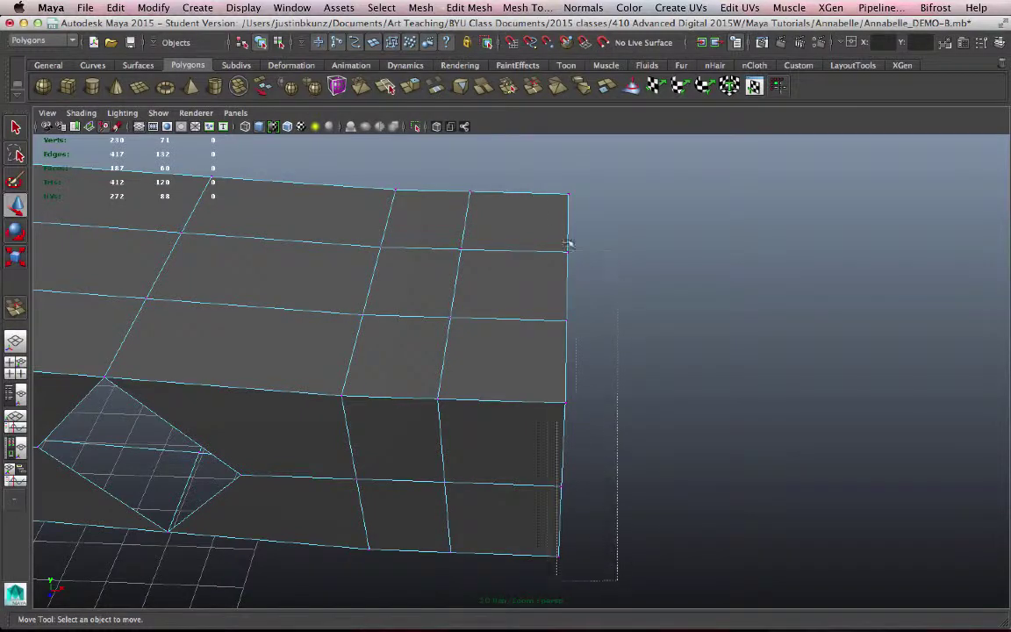
drag(560, 231, 555, 180)
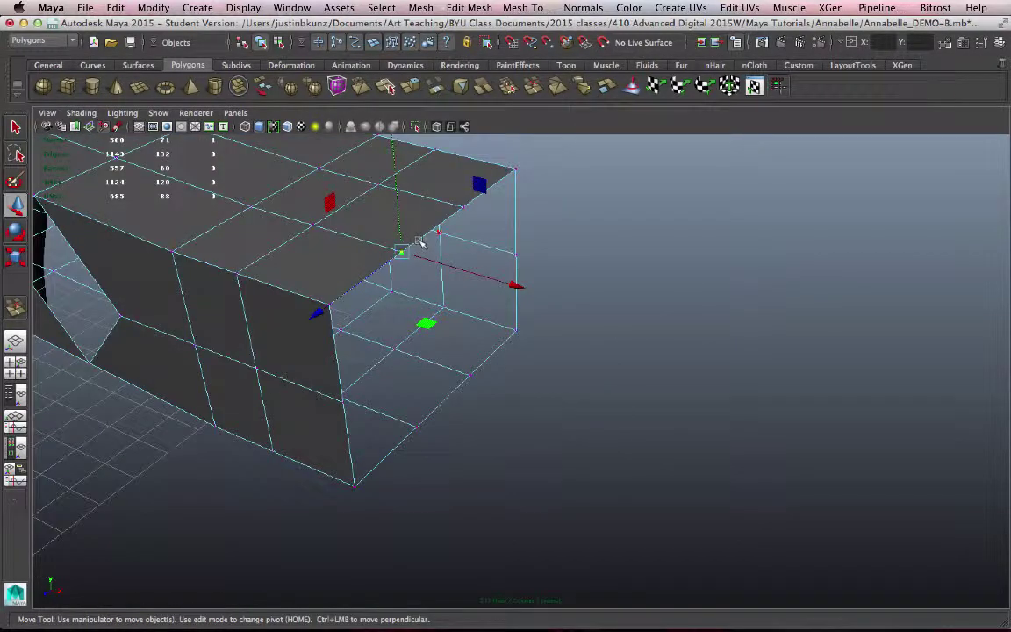
click(423, 186)
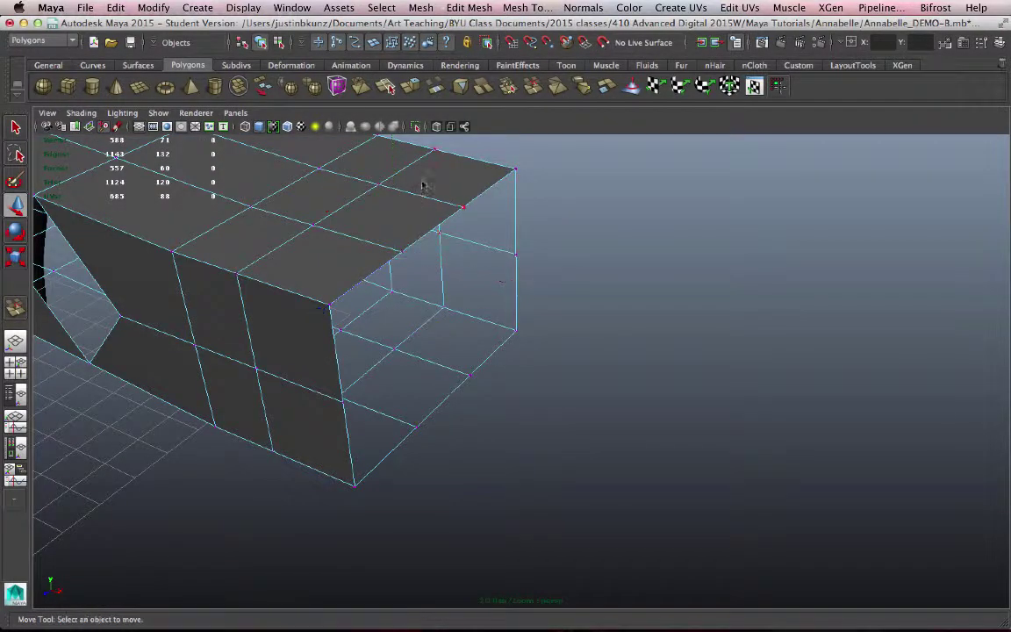
click(442, 231)
right_click(463, 233)
right_click(228, 250)
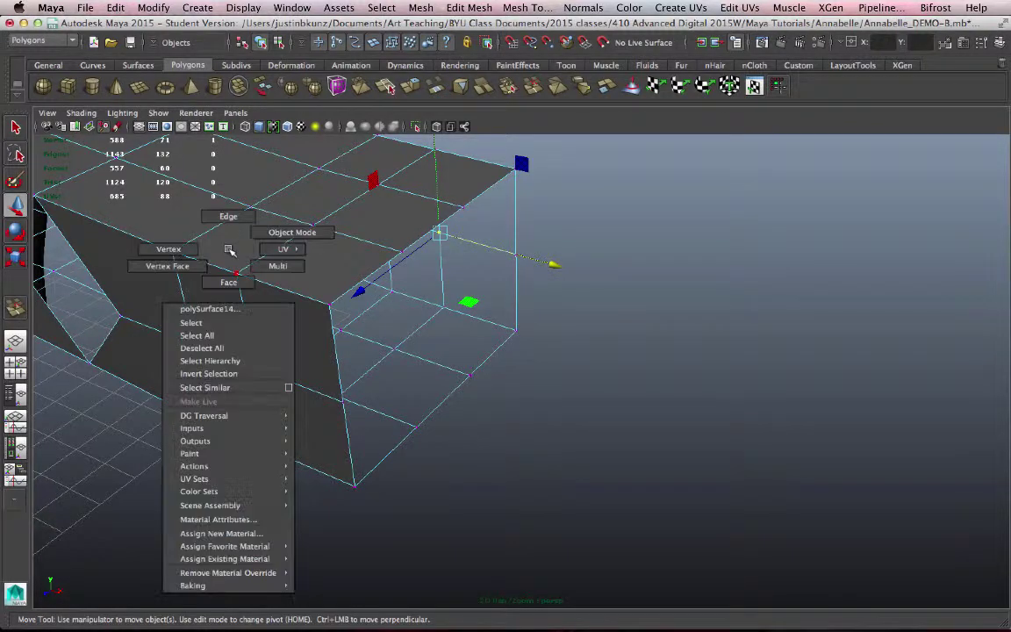
Select the border edges around the joined box's open end and collapse them to a single point.
right_drag(278, 221, 281, 220)
right_drag(361, 229, 362, 200)
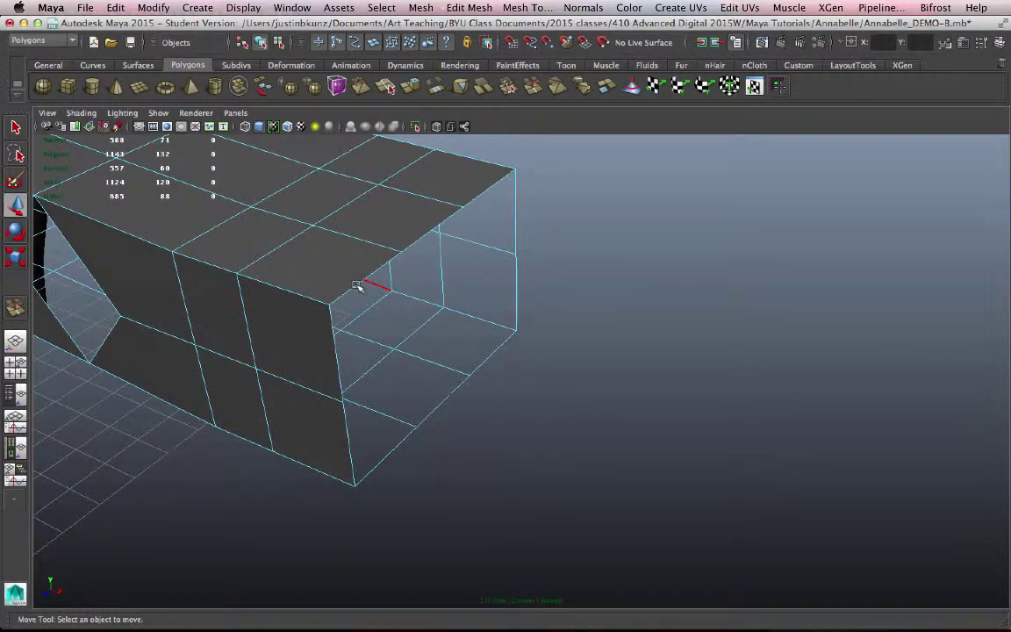
click(358, 286)
alt+drag(359, 487, 492, 439)
click(591, 95)
alt+drag(639, 273, 621, 327)
click(620, 376)
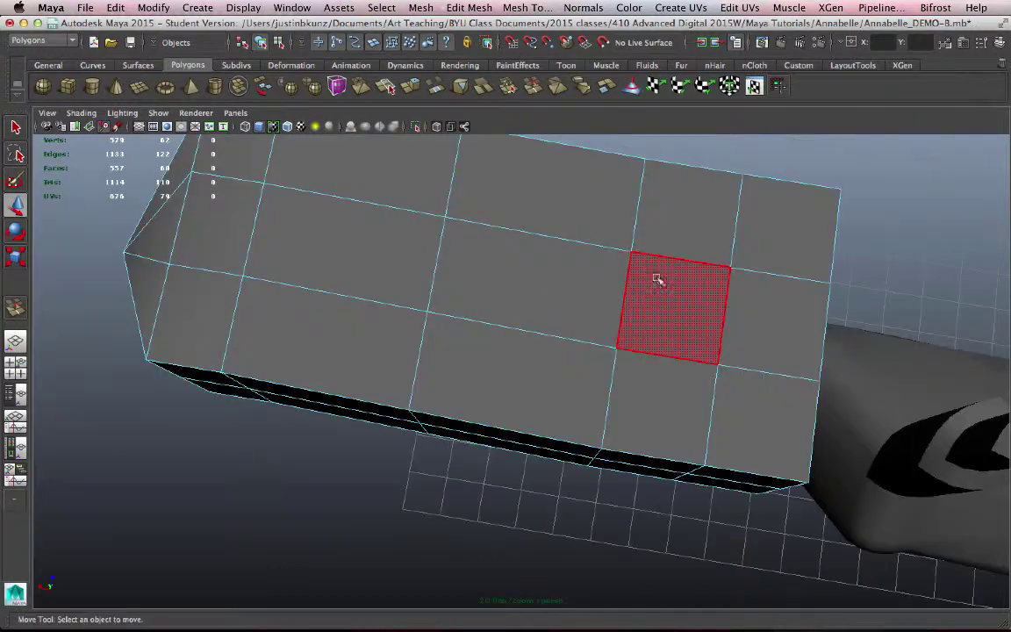
Collapse quad faces in the middle row of the joined box's large side into single points.
click(655, 280)
alt+drag(655, 280, 618, 318)
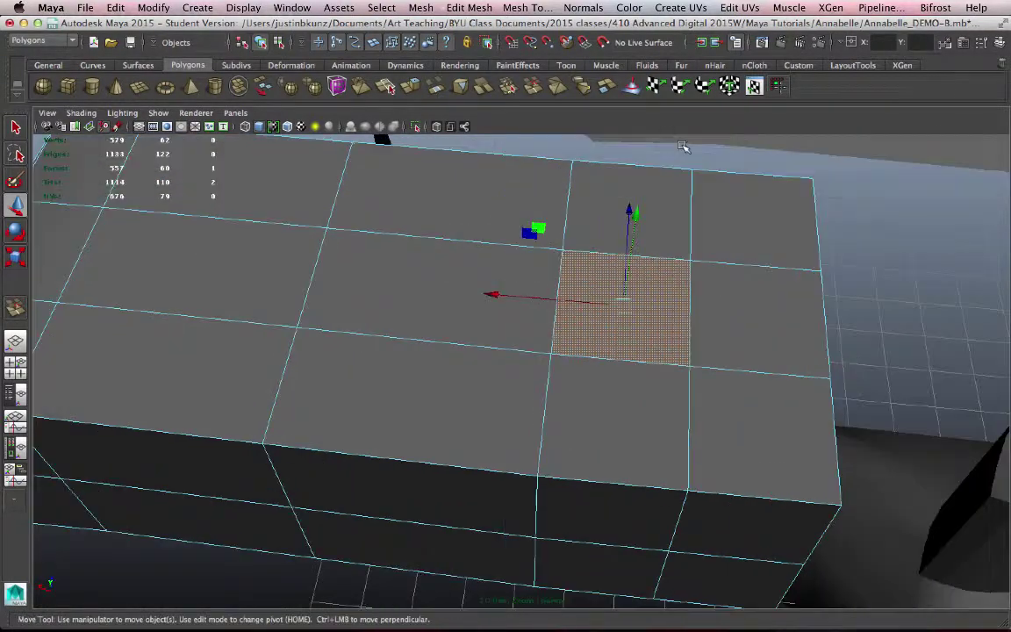
click(586, 95)
alt+drag(619, 279, 564, 354)
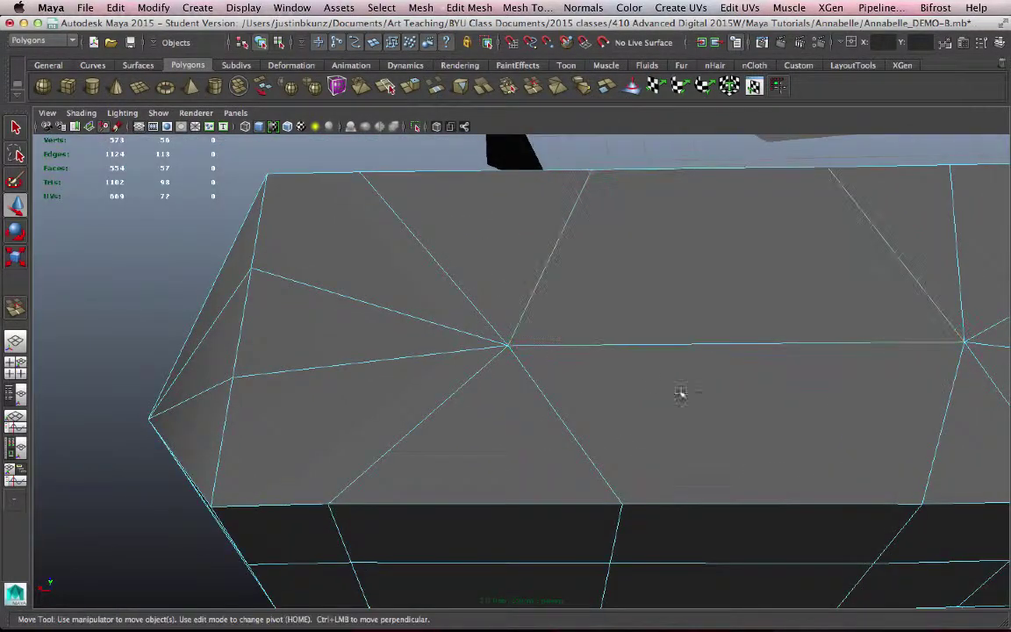
alt+drag(703, 402, 740, 388)
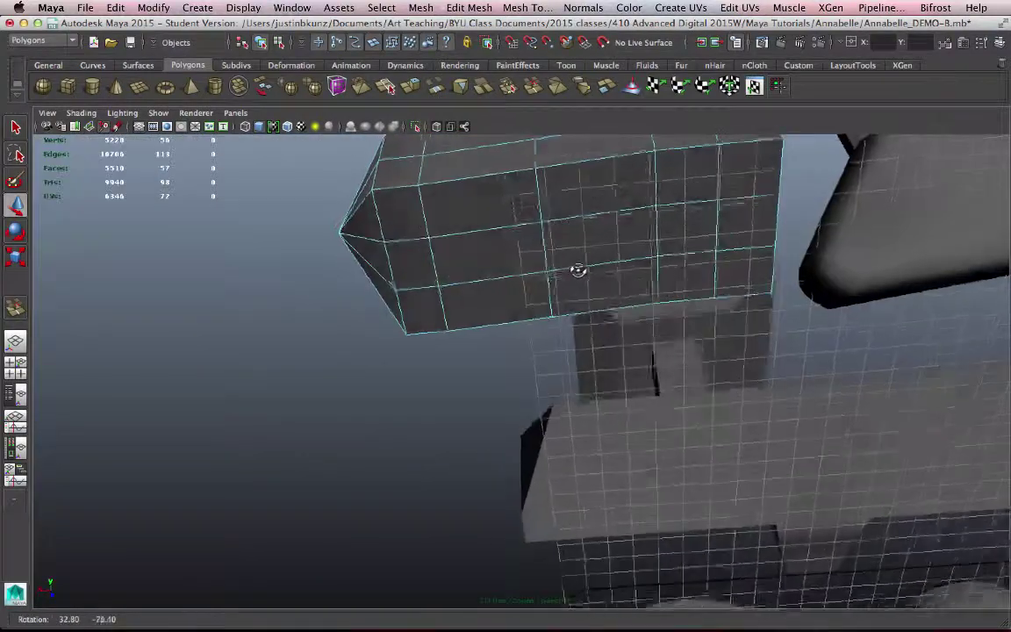
Collapse middle-row faces on another side of the joined box into single points.
click(509, 274)
click(585, 92)
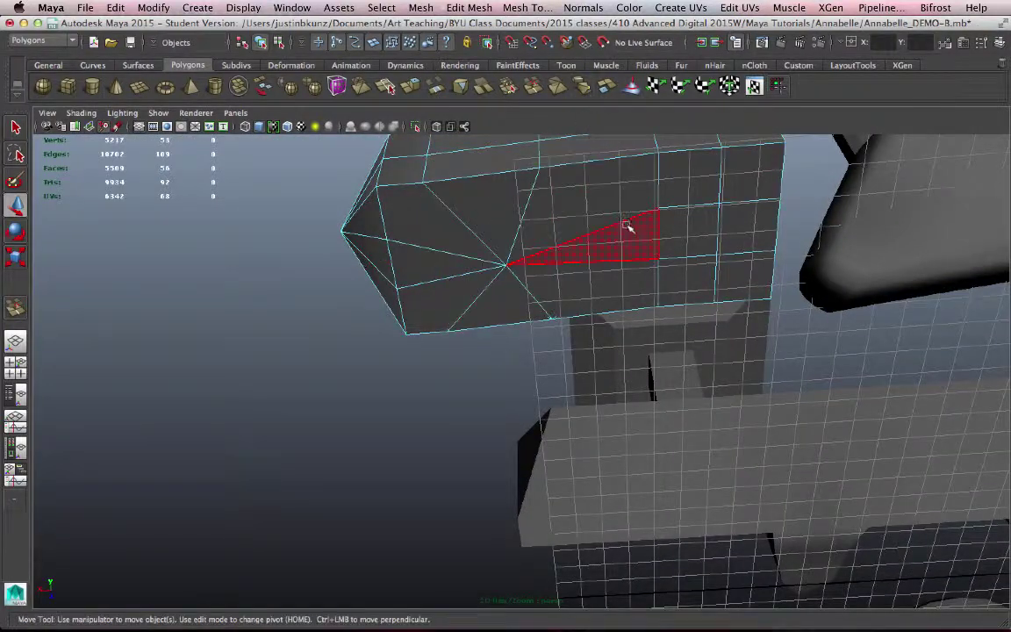
click(689, 243)
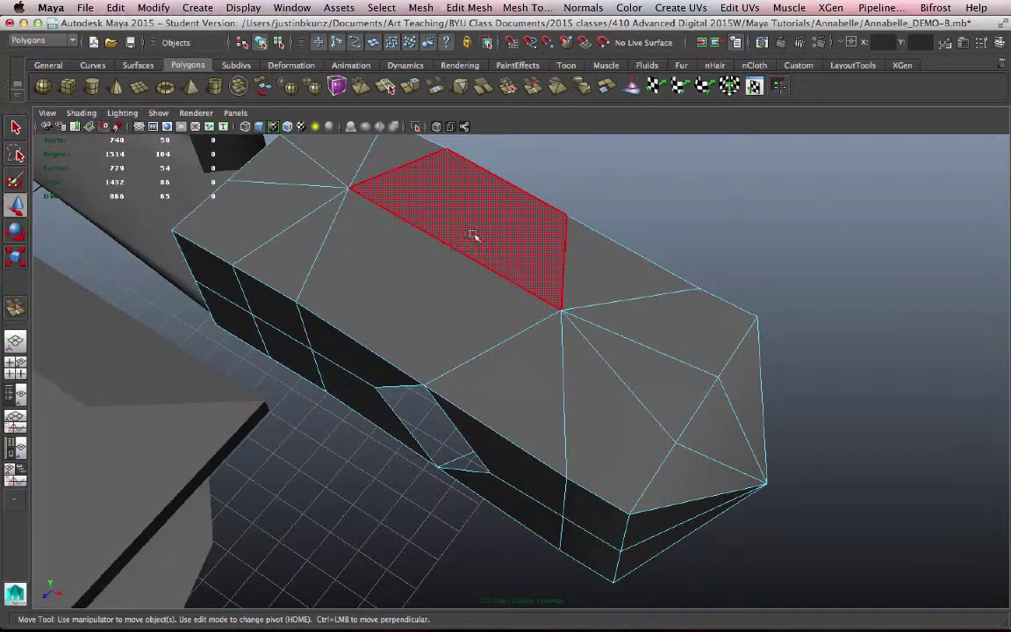
Select the two large adjacent faces between the collapsed points and collapse them.
click(470, 239)
shift+click(454, 283)
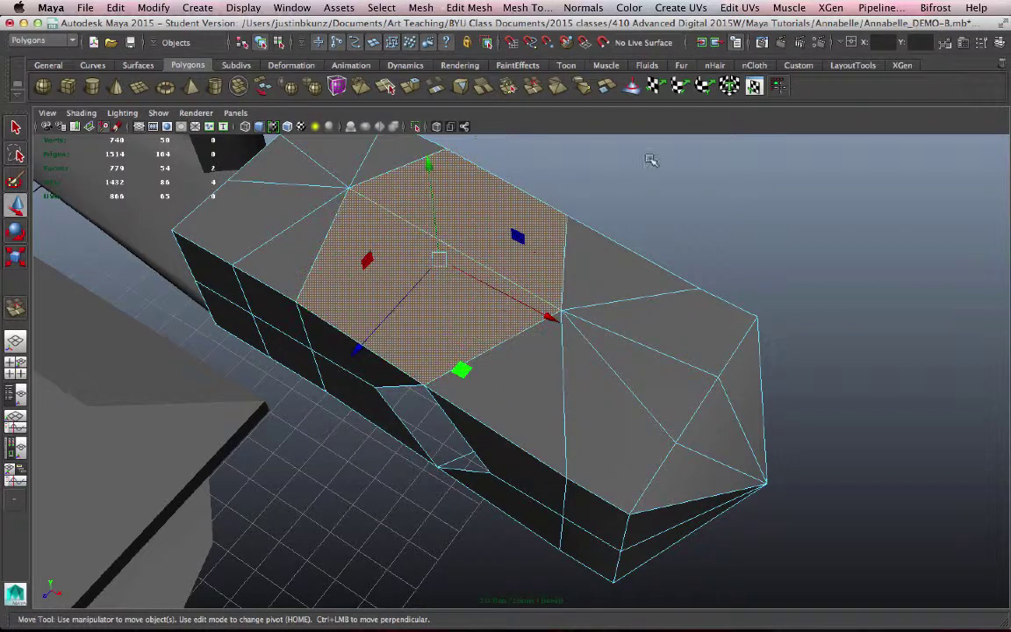
click(608, 89)
alt+drag(445, 252, 494, 365)
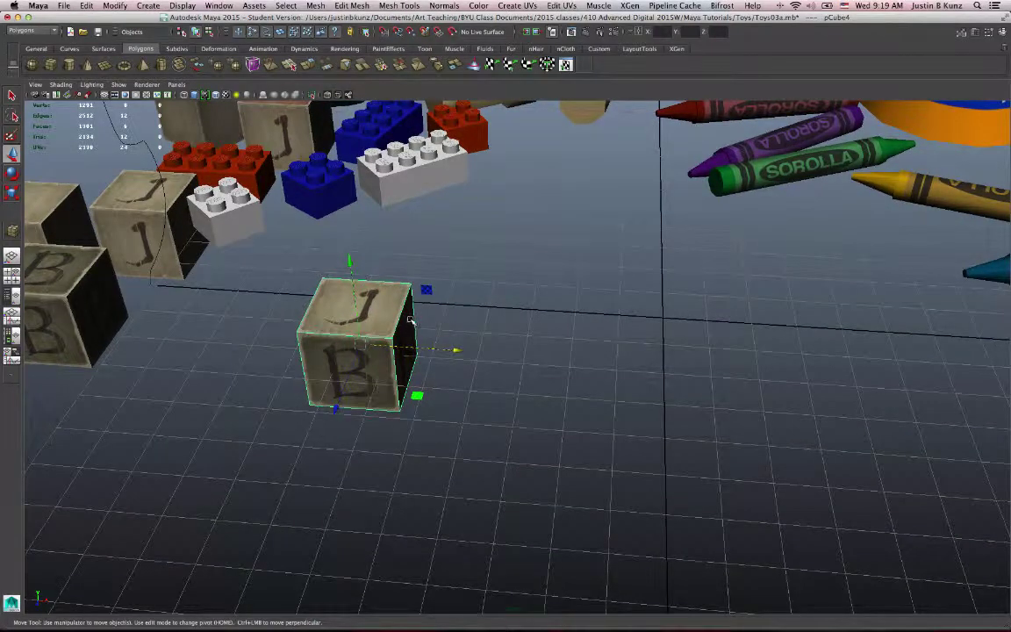
Move the selected J/B letter block sideways in the toy scene and display the scene in wireframe.
alt+right_drag(411, 322, 481, 341)
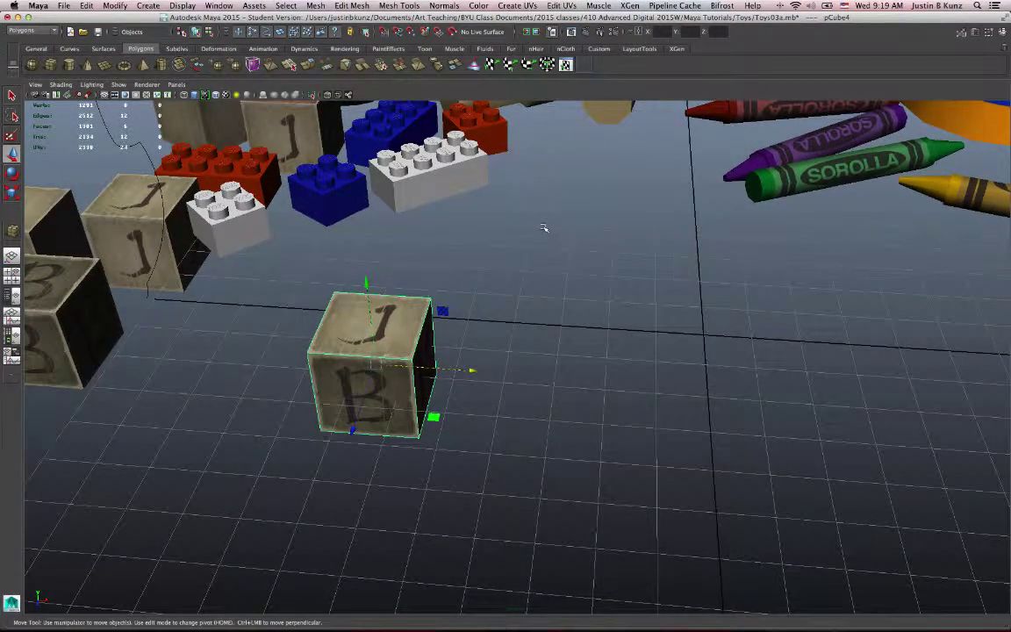
drag(376, 369, 216, 373)
alt+middle_drag(217, 371, 432, 361)
key(4)
Snap the block to the grid point at -9, 0, 1, move it over the neighbouring block, and restore textured shading.
drag(426, 355, 527, 361)
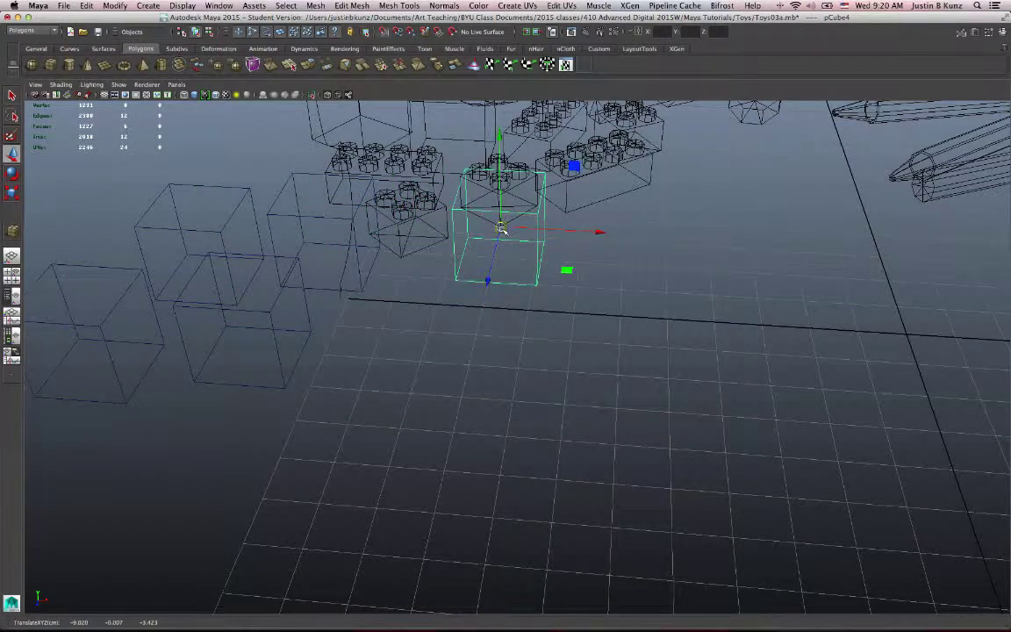
drag(501, 228, 480, 342)
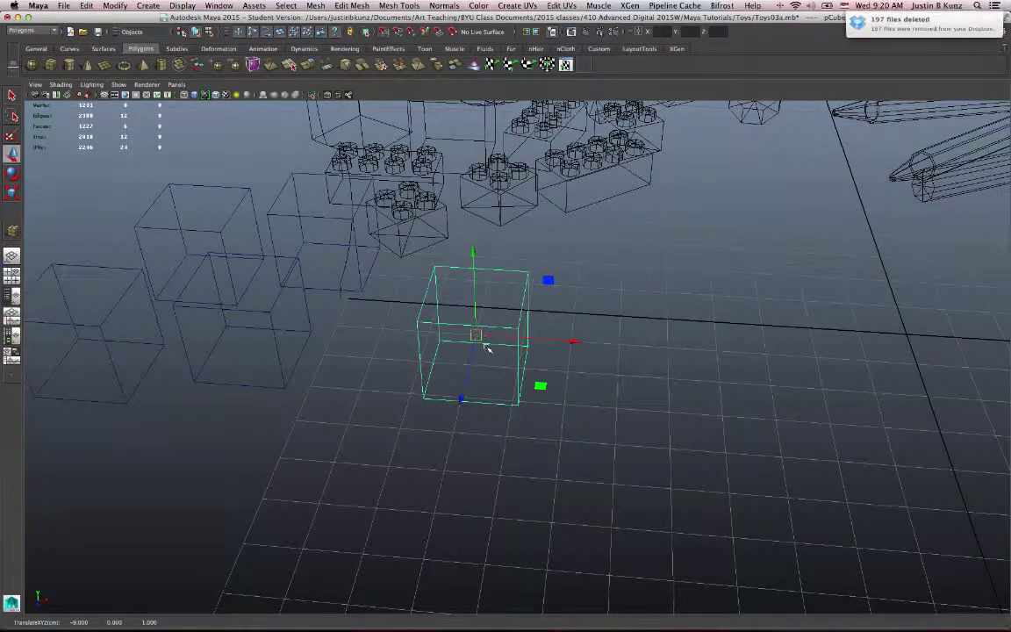
scroll(488, 348, up, 1)
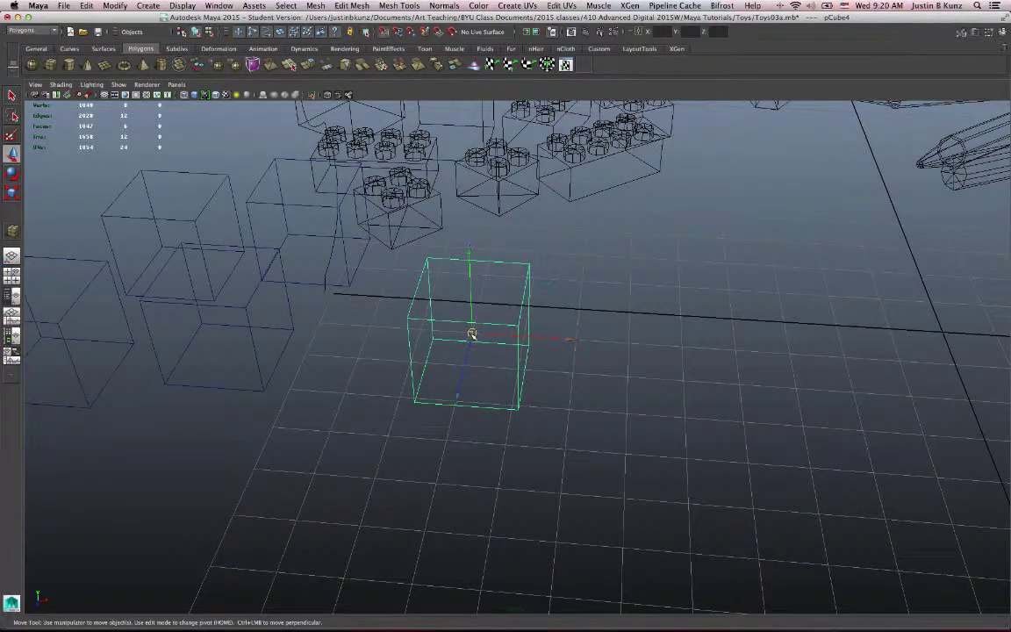
drag(472, 333, 161, 314)
key(6)
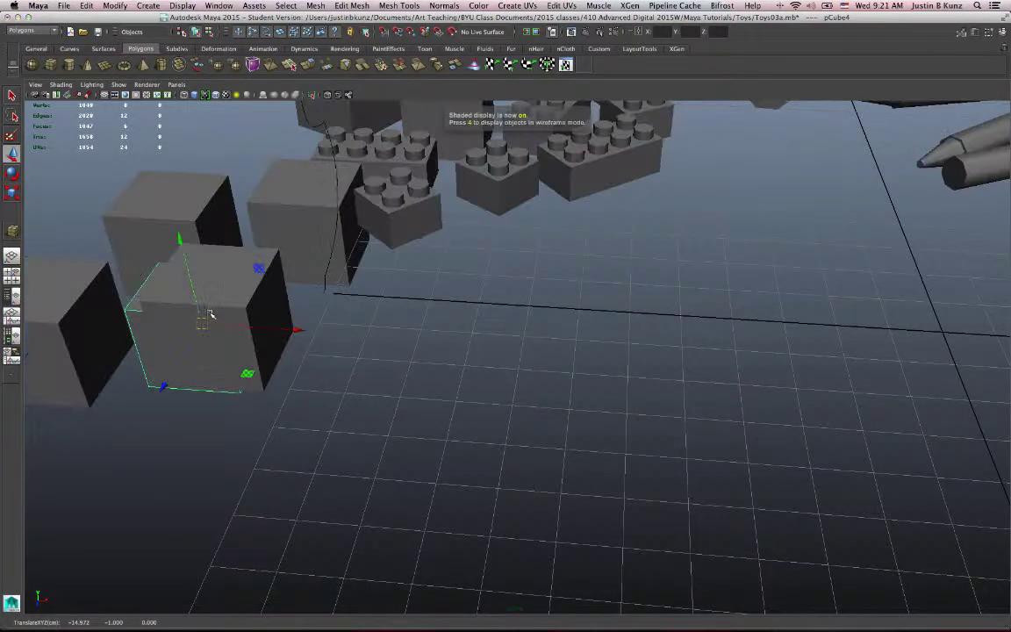
Move the block to the free spot beside the green B block, and undo a further move towards the back J block.
drag(205, 324, 393, 242)
alt+drag(491, 356, 448, 430)
drag(330, 479, 334, 455)
alt+drag(484, 355, 642, 427)
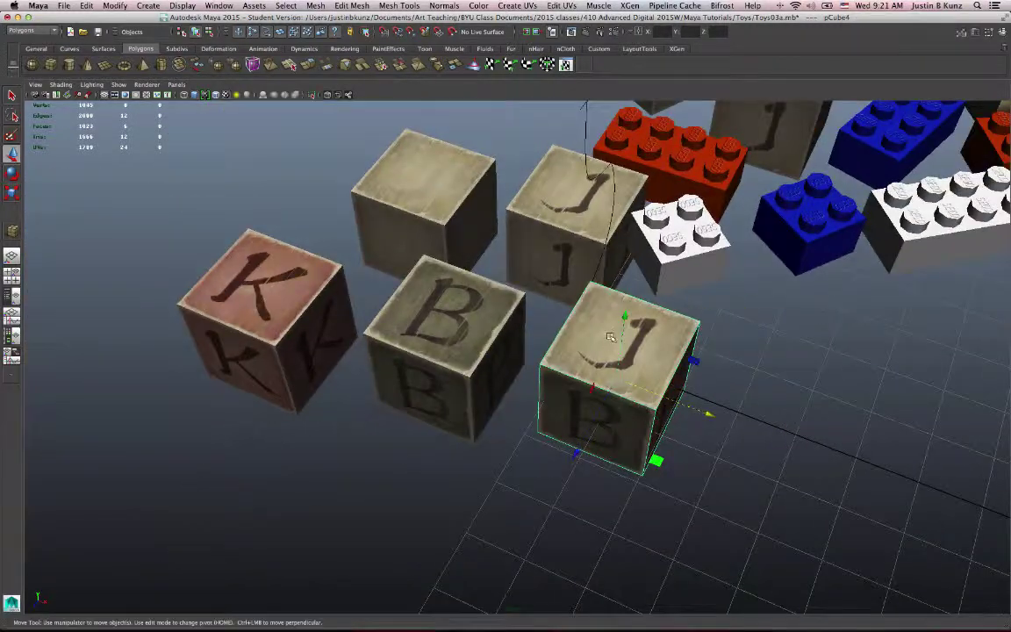
drag(608, 383, 555, 219)
key(super+z)
Toggle the visibility of the snap icons.
click(374, 35)
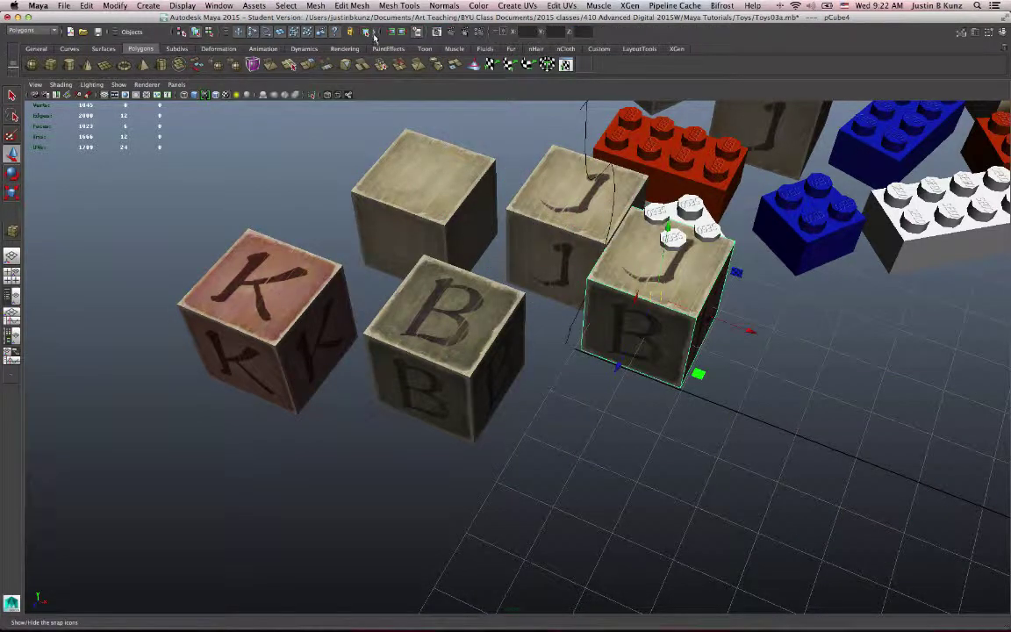
click(374, 34)
click(375, 35)
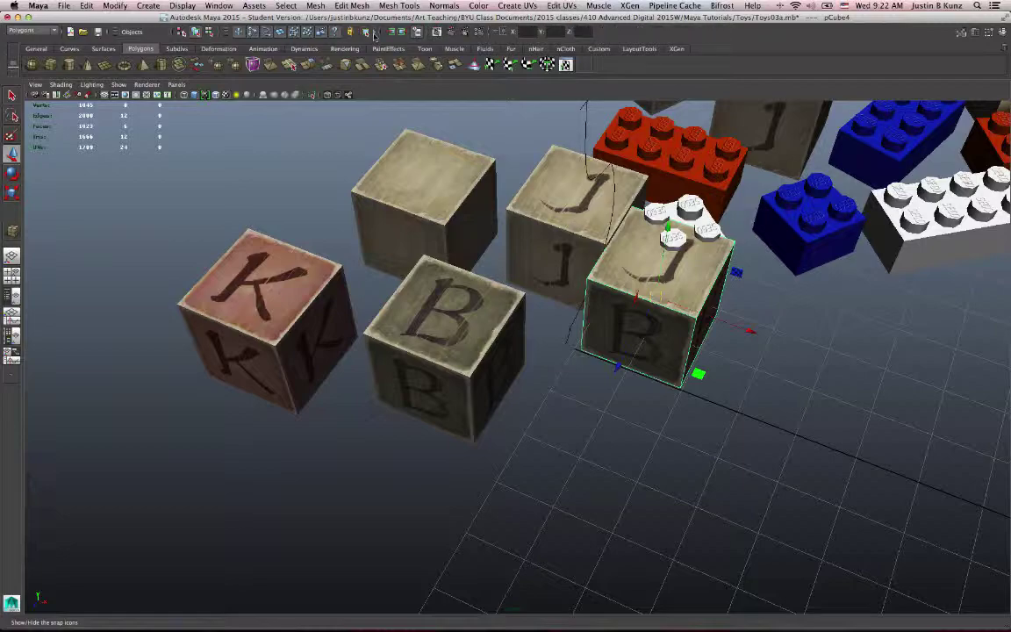